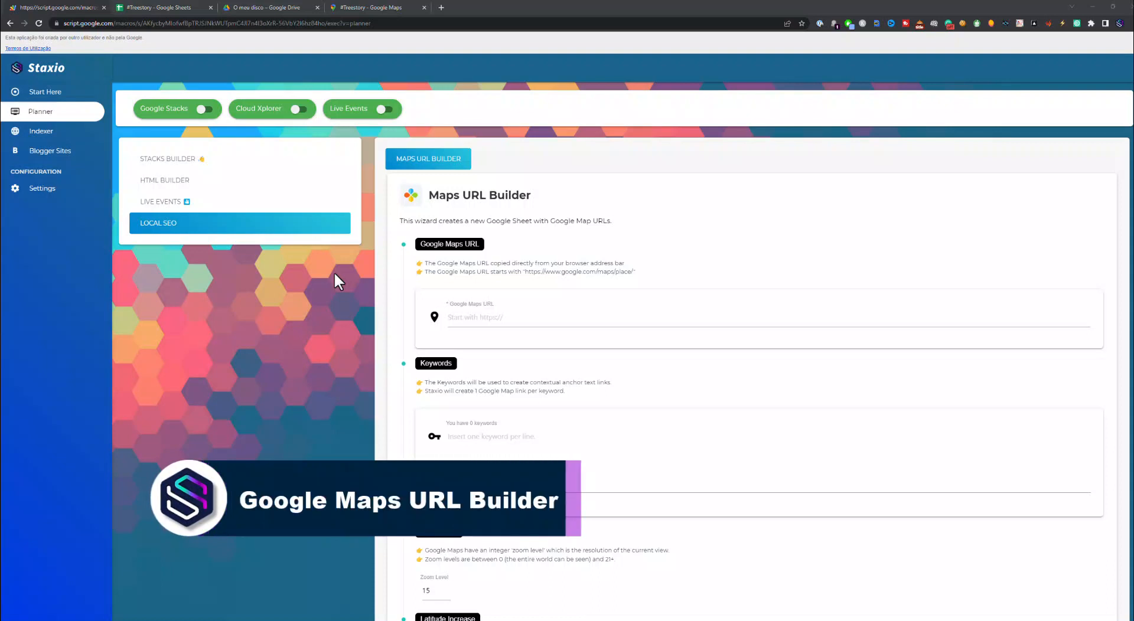
Examine the keyword hyperlinks and map URL previews in the #Treestory sheet alongside the fields of the Maps URL Builder form
left_click(148, 8)
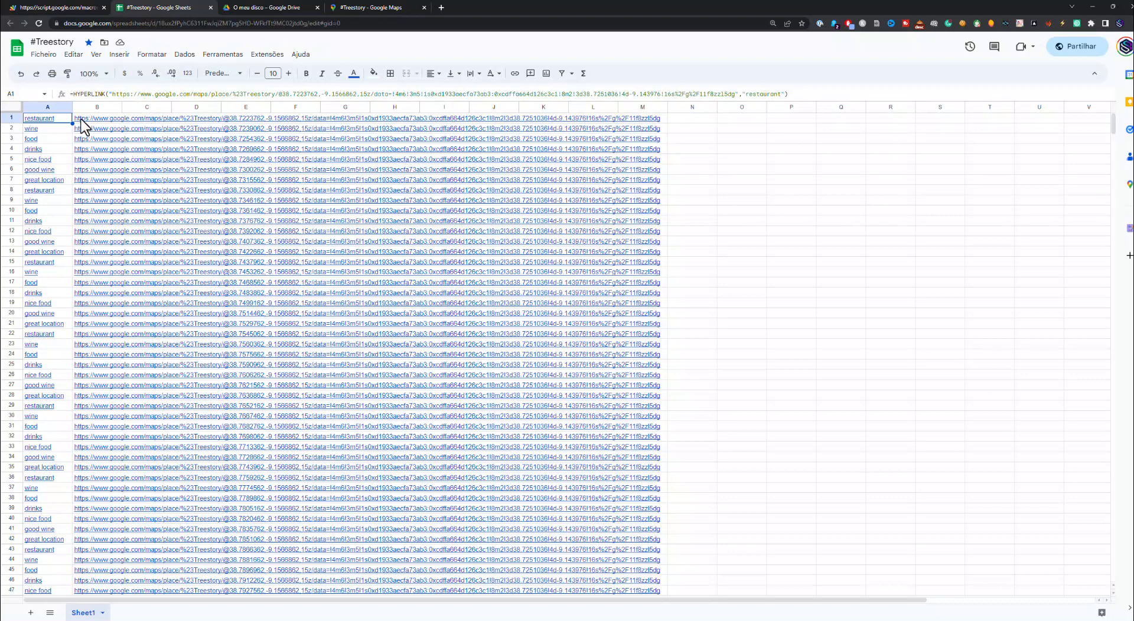
mouse_move(55, 123)
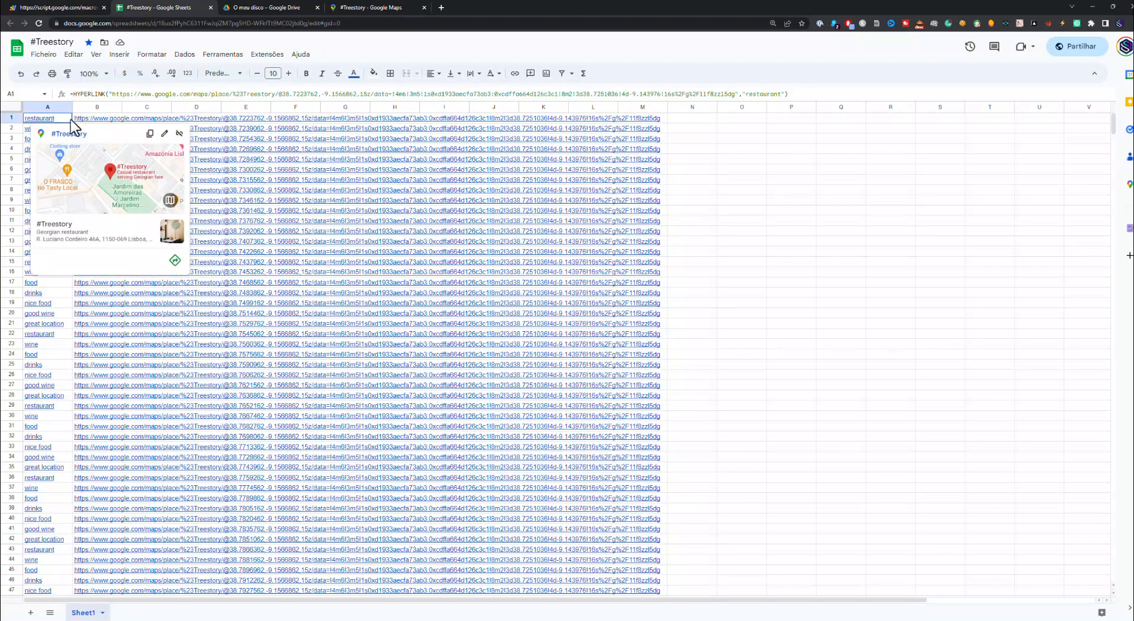
left_click(95, 118)
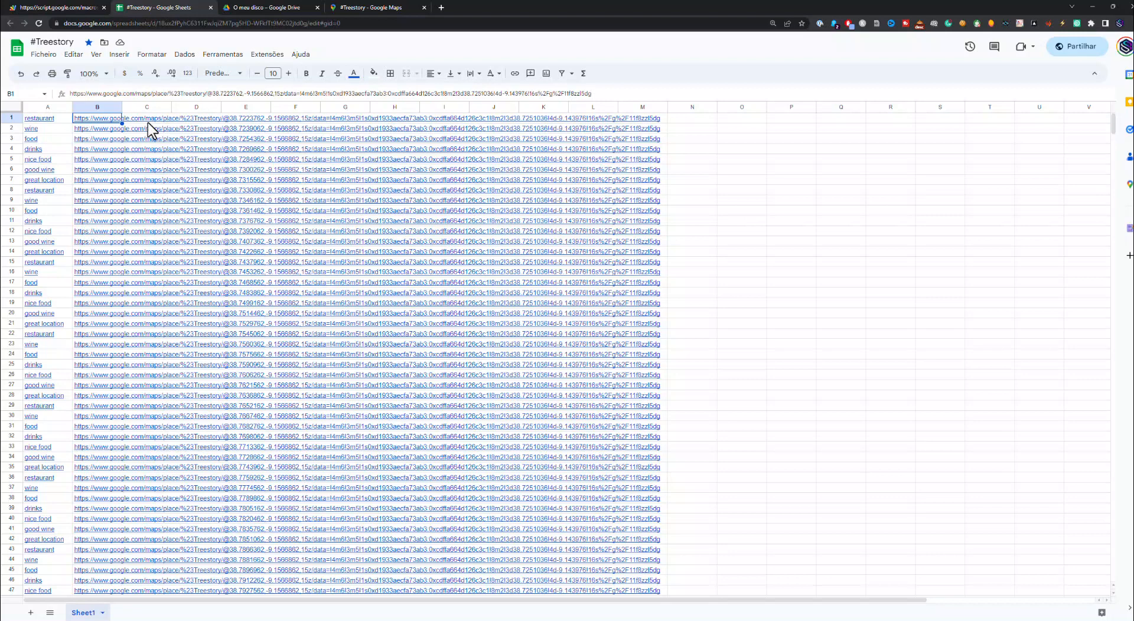
left_click(74, 8)
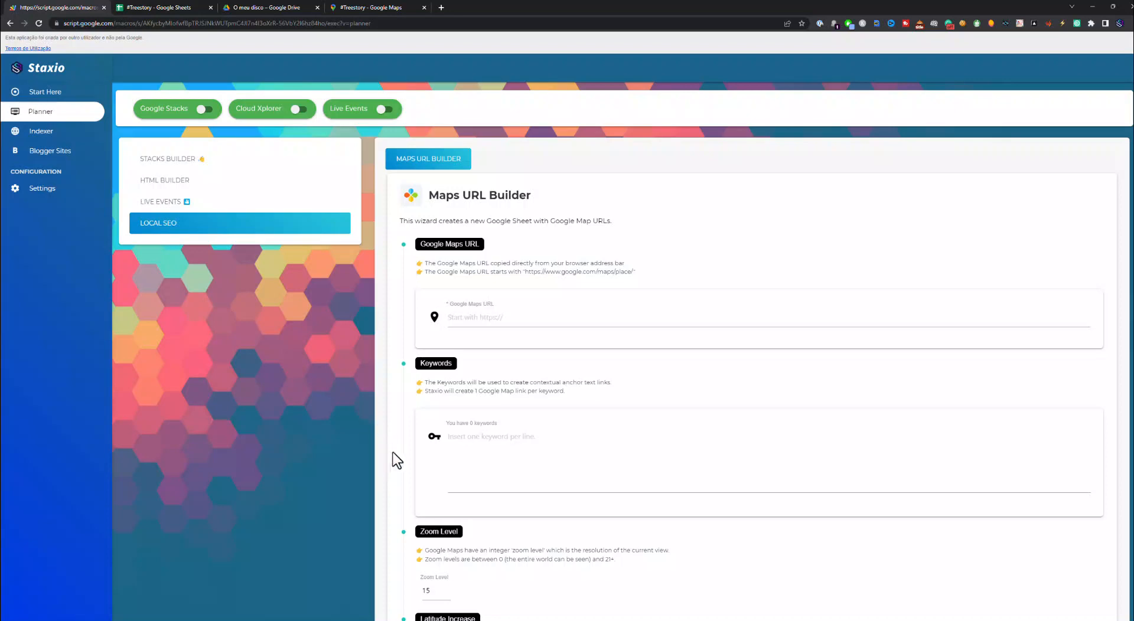
scroll(393, 461, "down", 3)
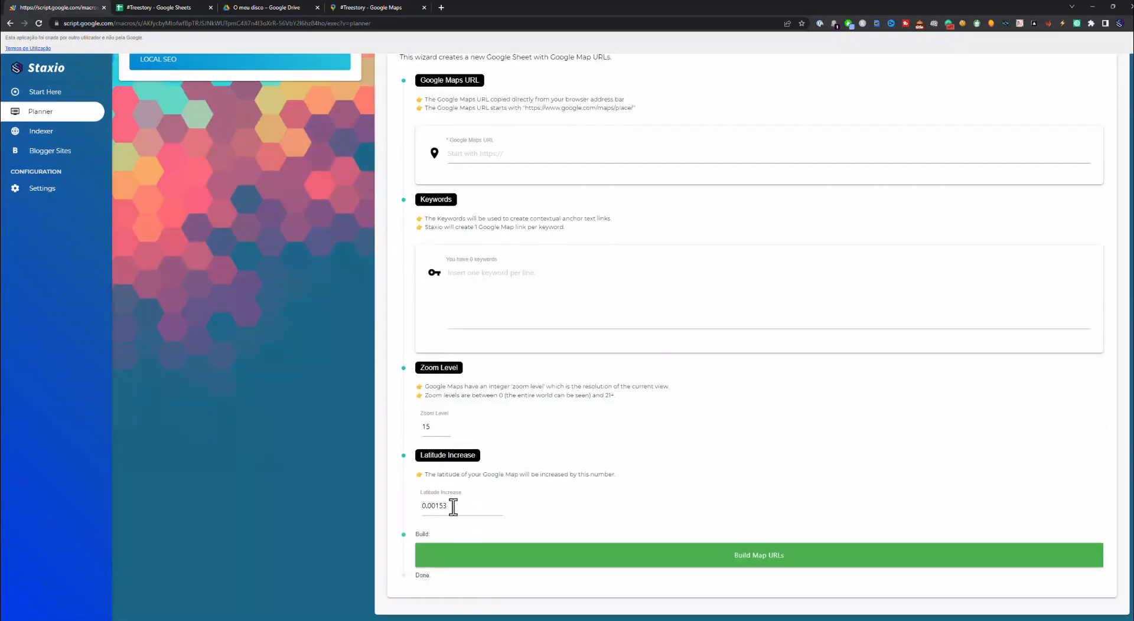
scroll(453, 507, "up", 3)
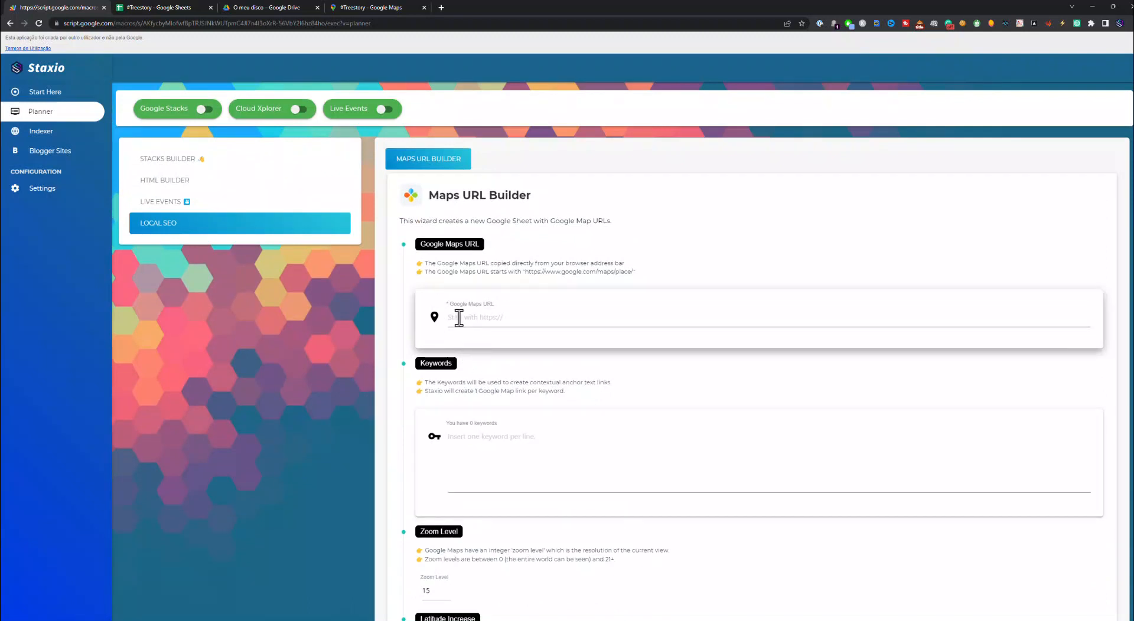
left_click(148, 7)
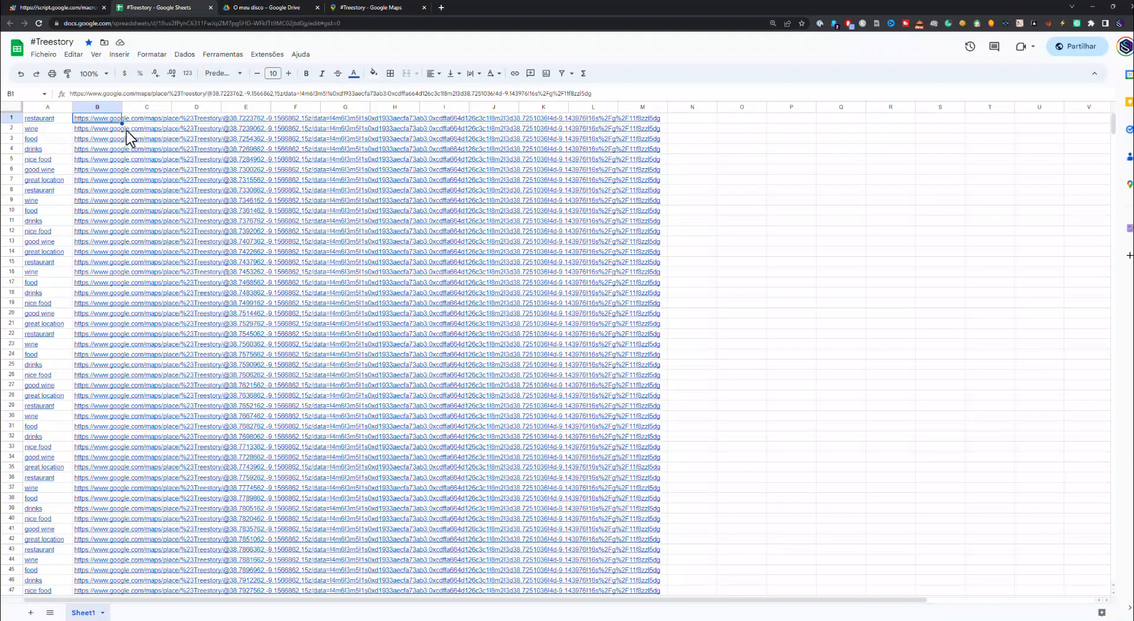
mouse_move(110, 150)
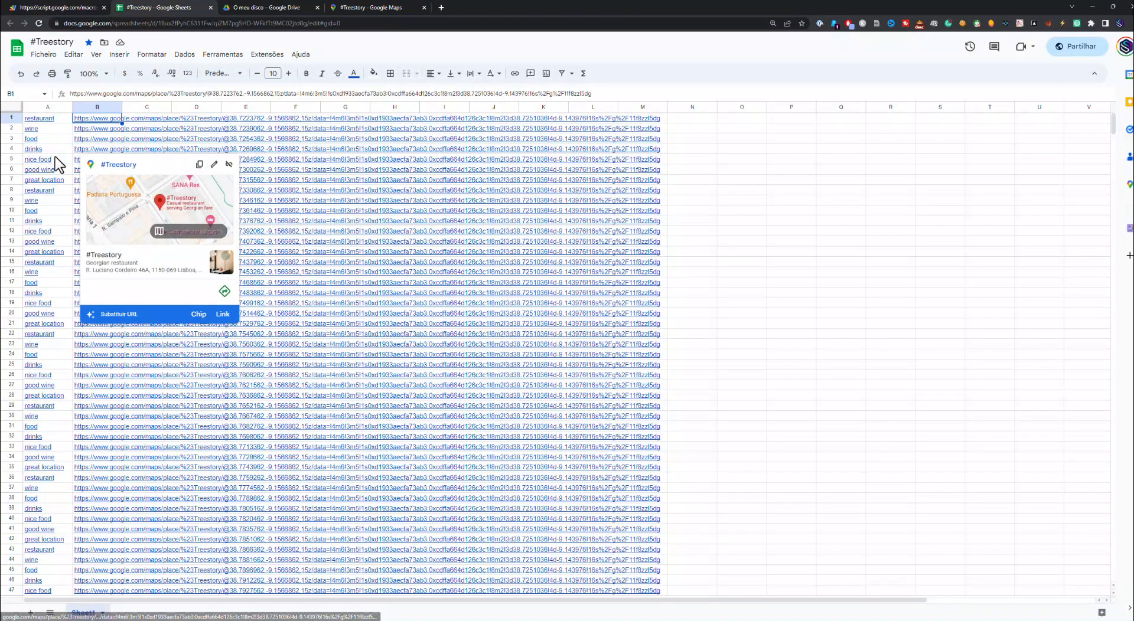
mouse_move(92, 122)
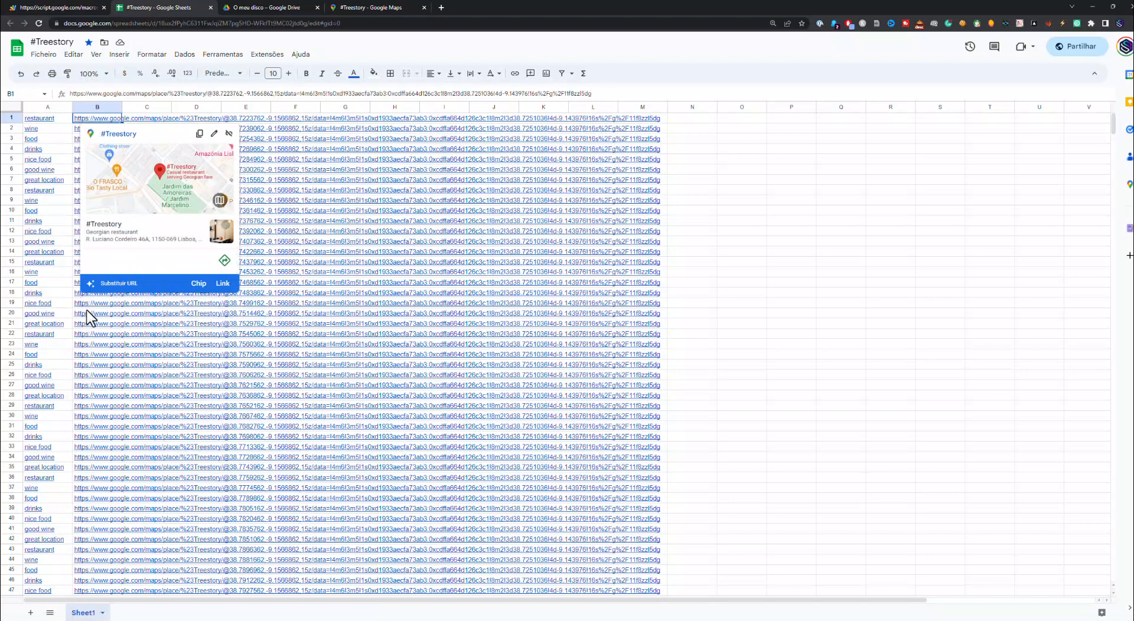
mouse_move(95, 313)
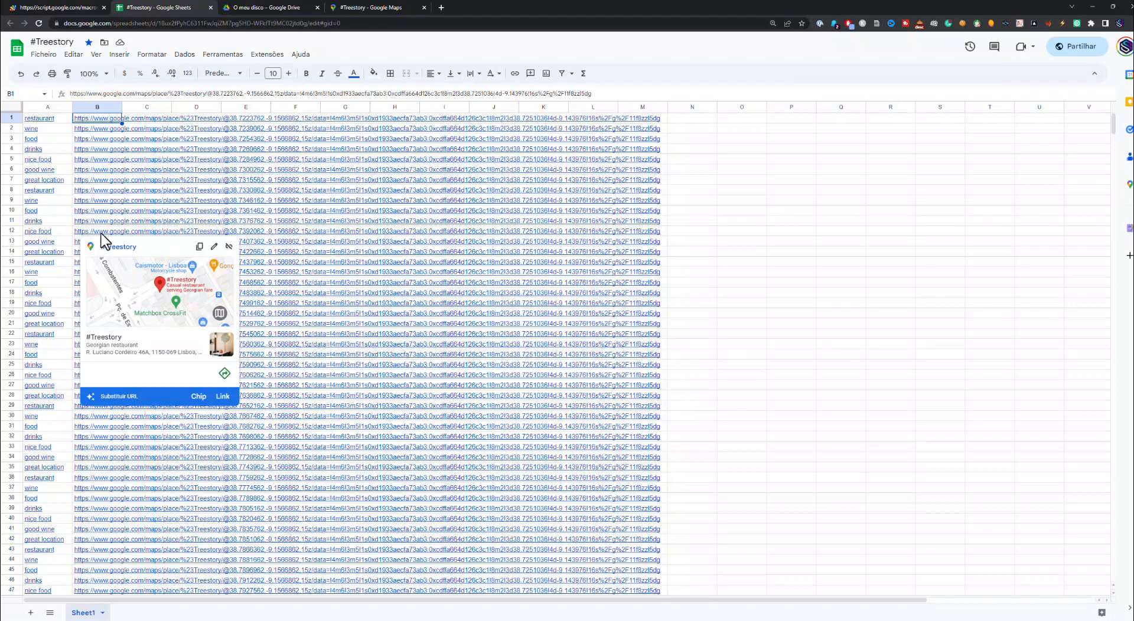
left_click(83, 7)
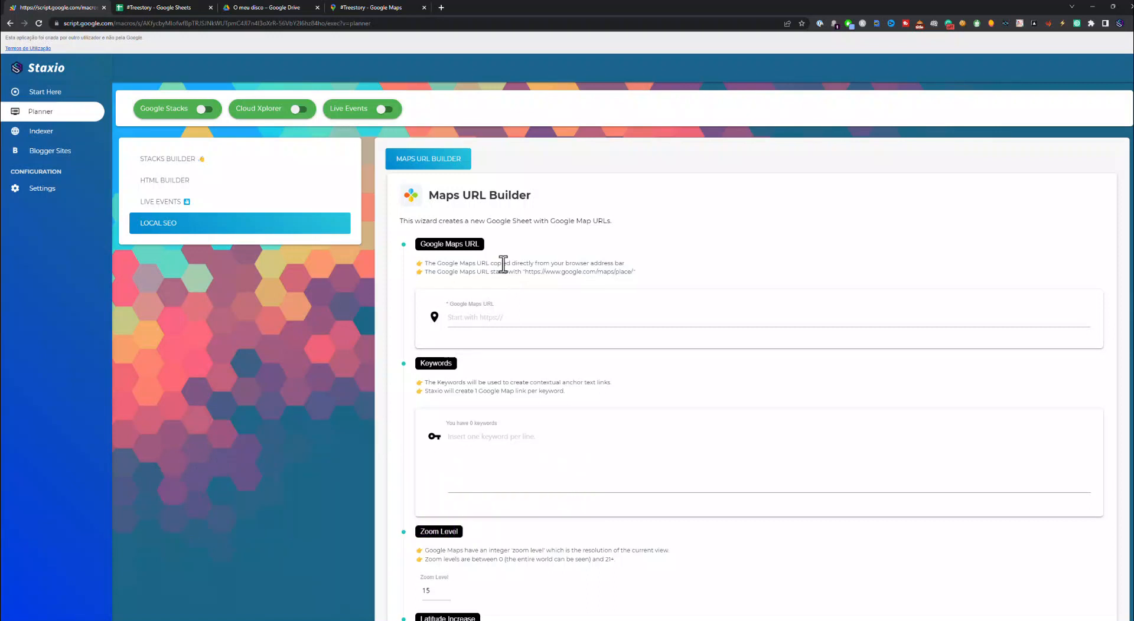
Switch to Google Maps, load maps.google.com and open the Yard of Greens restaurant listing on the Lisbon map
left_click(392, 8)
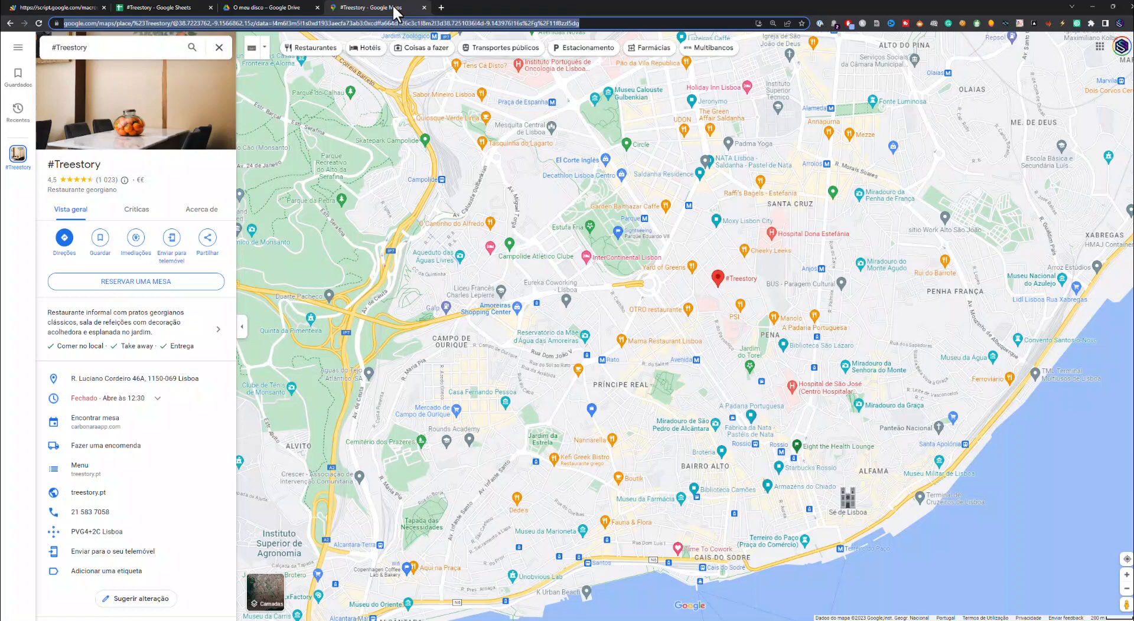
type("maps")
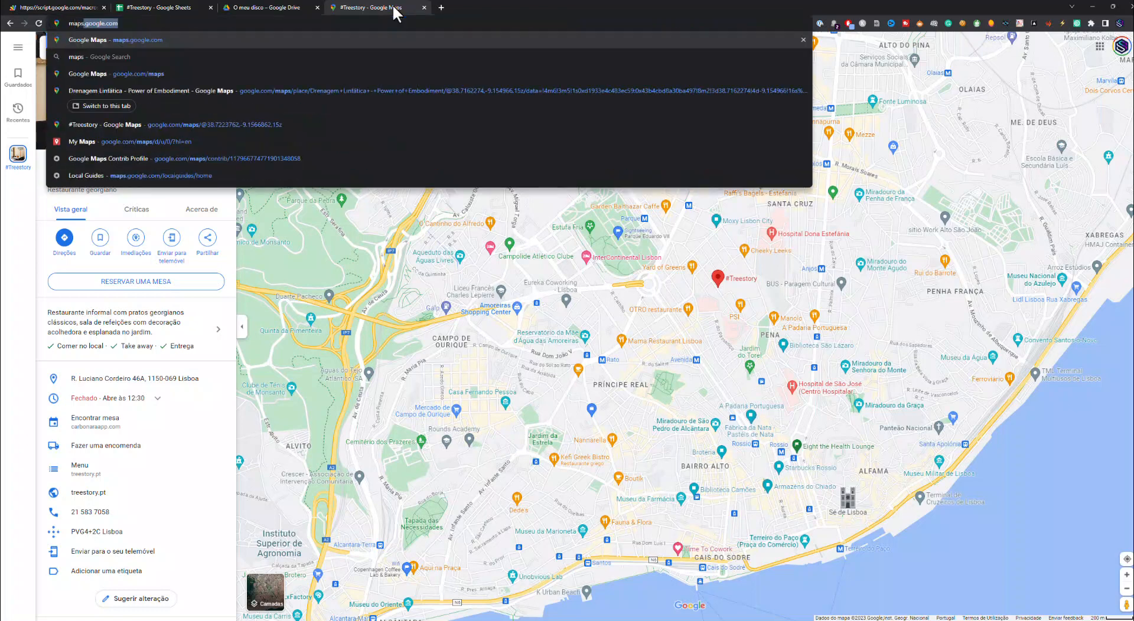
key("Return")
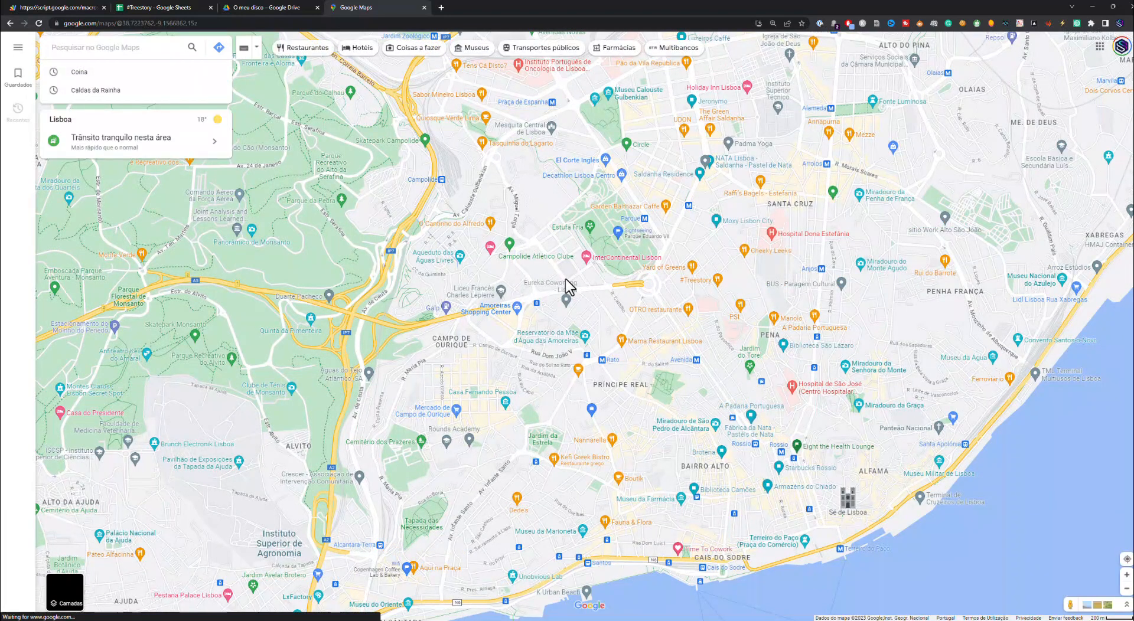
left_click(692, 269)
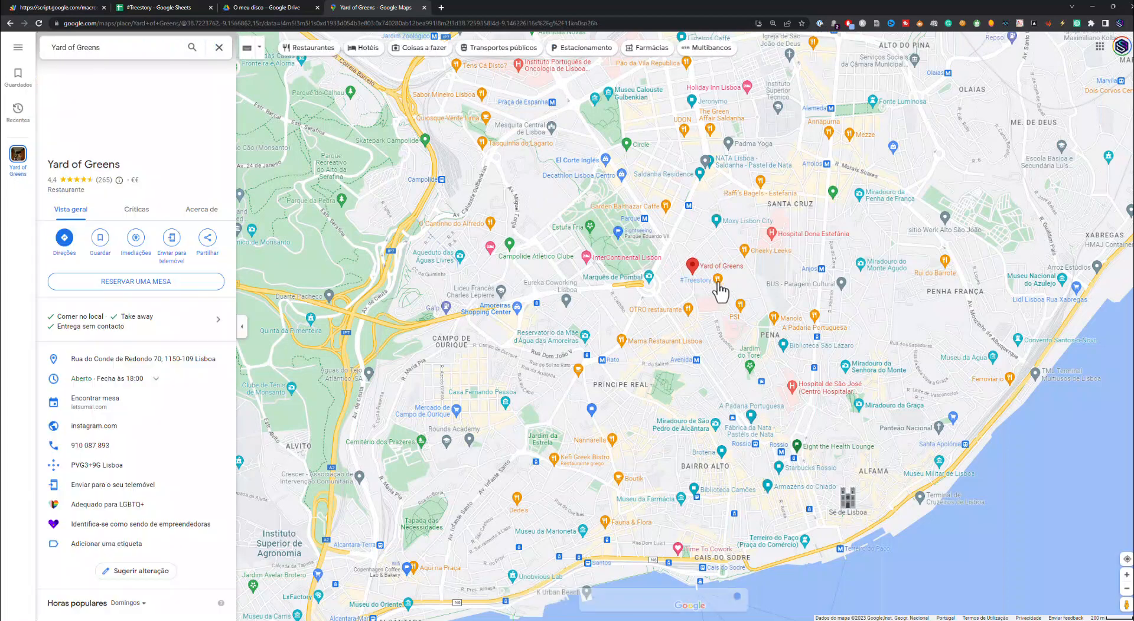
mouse_move(718, 285)
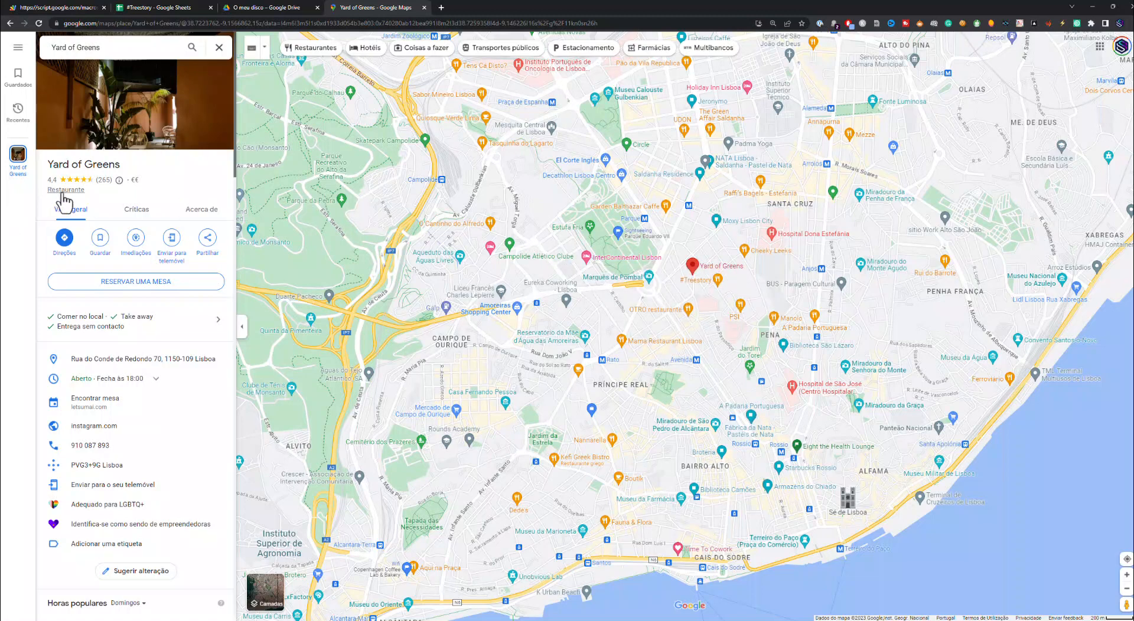
Copy the Yard of Greens page address and enter it as the Google Maps URL in Staxio's Maps URL Builder
left_click(220, 24)
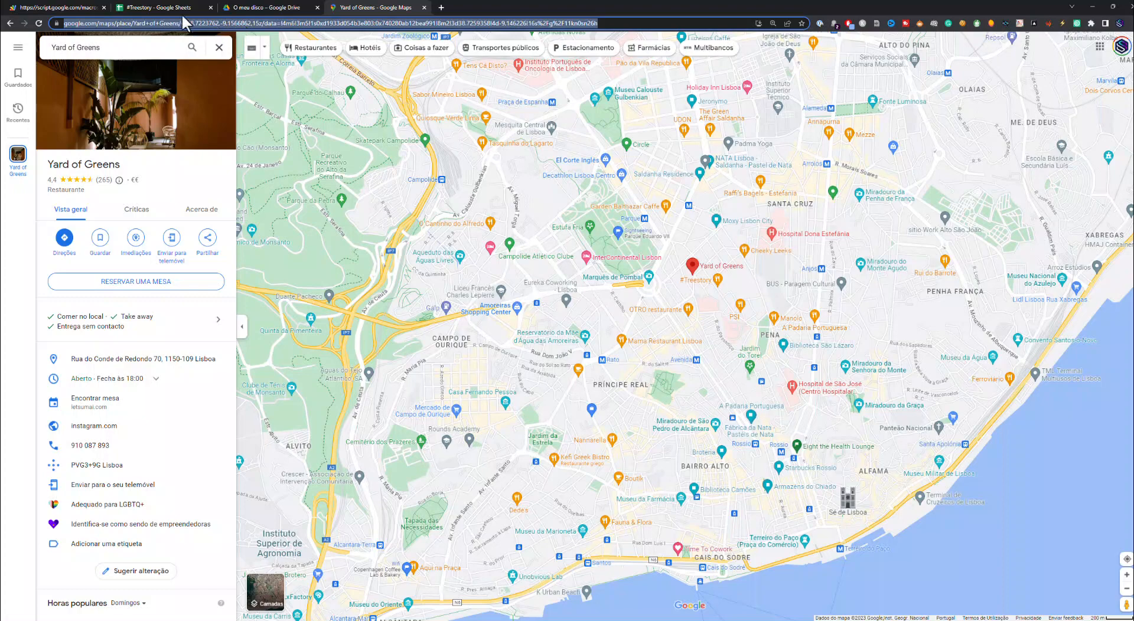
left_click(84, 7)
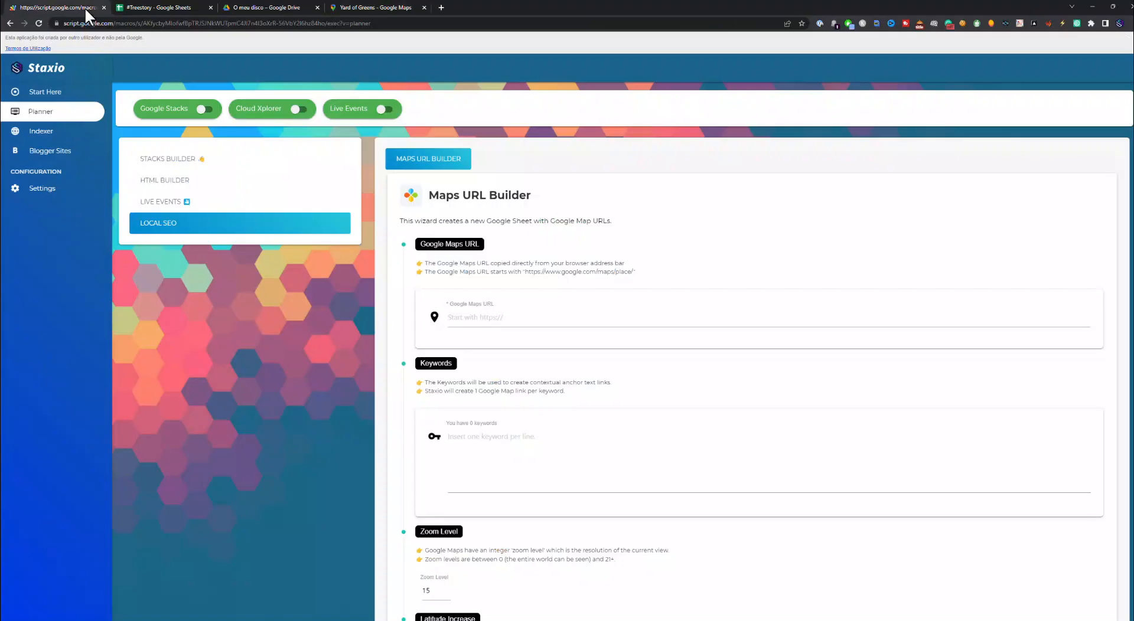
left_click(465, 325)
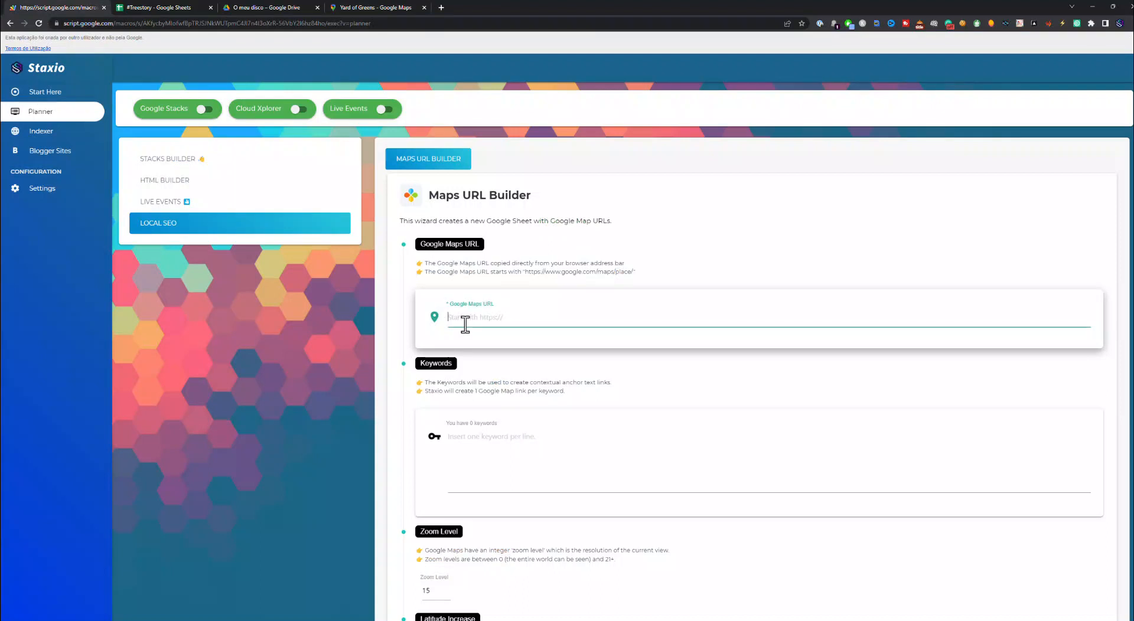
type("https://www.google.com/maps/place/Yard+of+Greens/@38.7223762,-9.1566862,15z/data=!4m6!3m5!1s0xd1933d054b3e803:0x740280ab12bea991!8m2!3d38.7259358!4d-9.146226!16s%2Fg%2F11kn0sn26h")
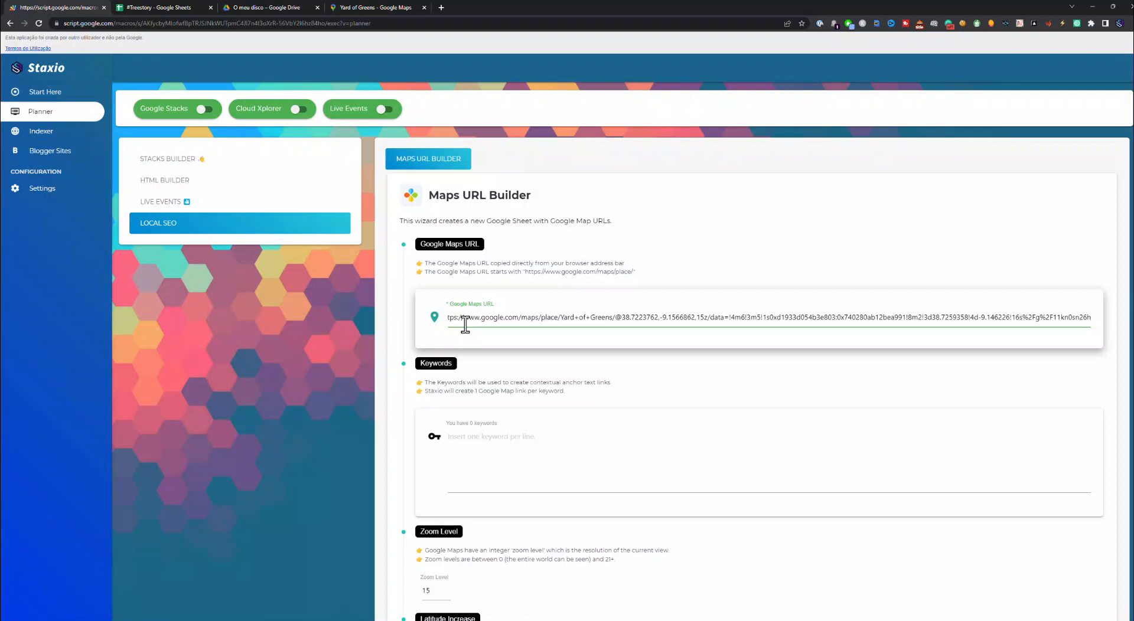
Copy the selected keyword list from journal.txt in Sublime Text and paste it into the Keywords field of Staxio's Maps URL Builder
left_click(467, 436)
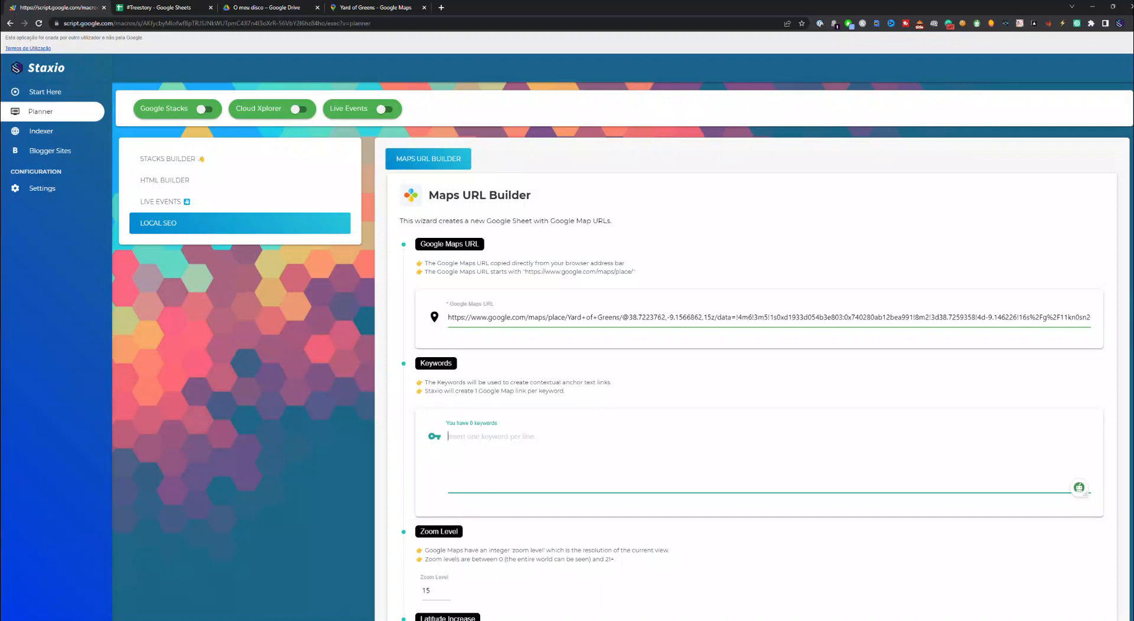
mouse_move(552, 620)
left_click(552, 585)
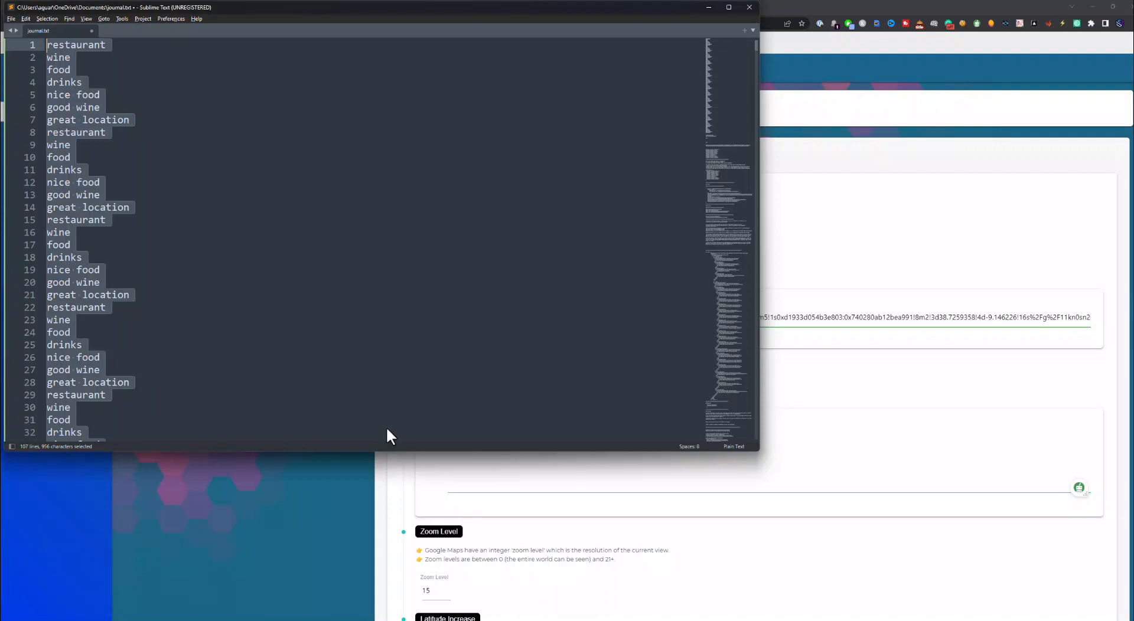
key("ctrl+c")
scroll(290, 283, "down", 18)
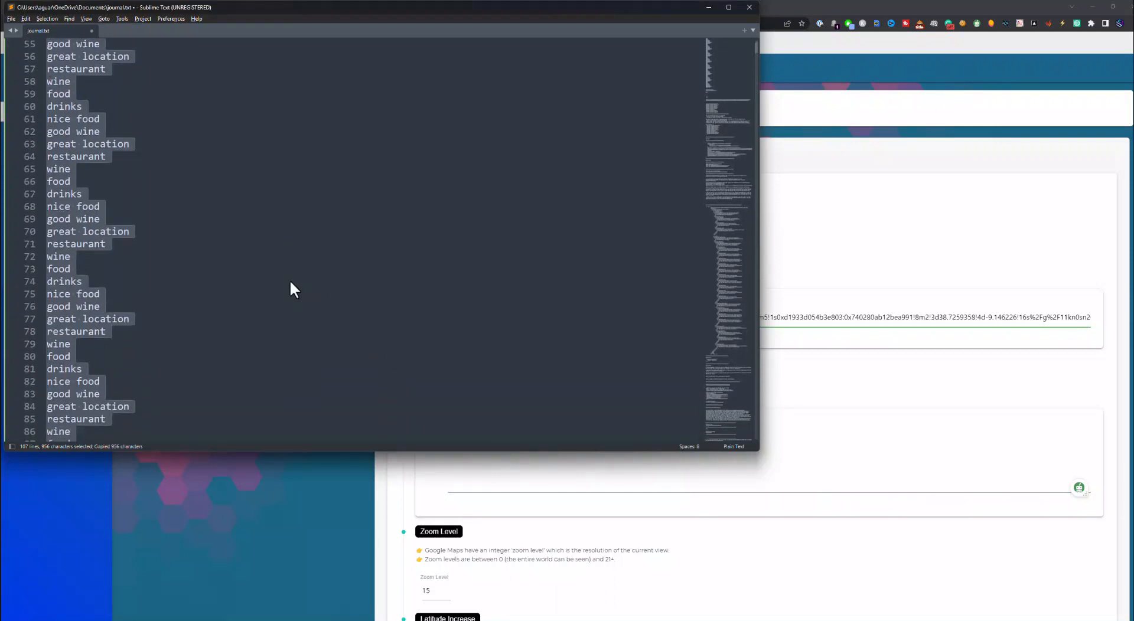
scroll(290, 278, "down", 8)
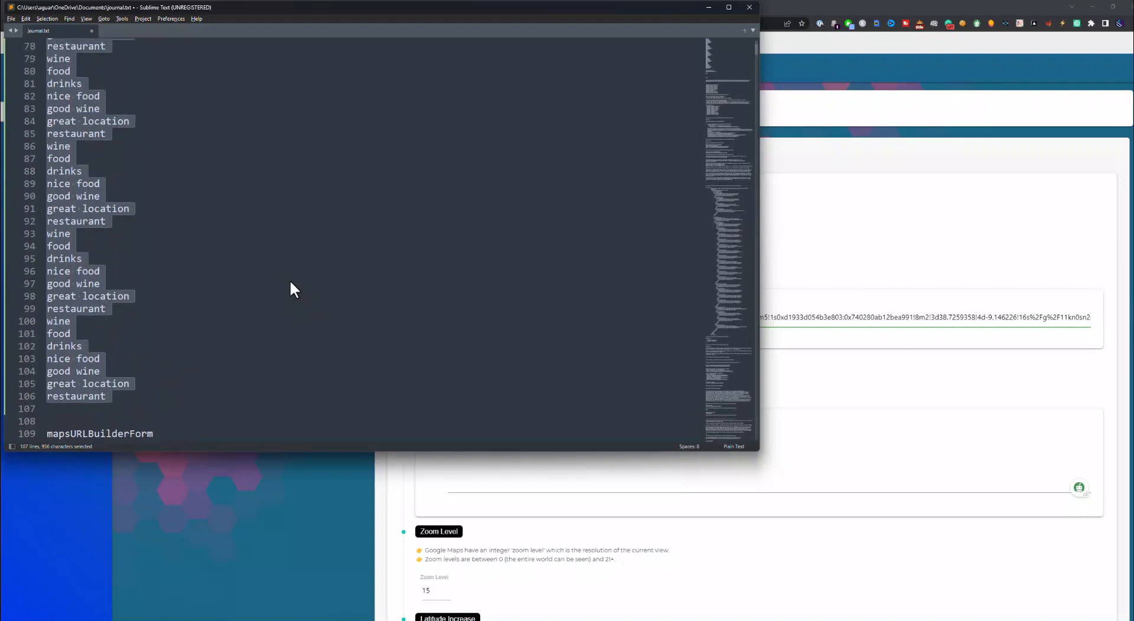
scroll(289, 278, "up", 1)
key("alt+Tab")
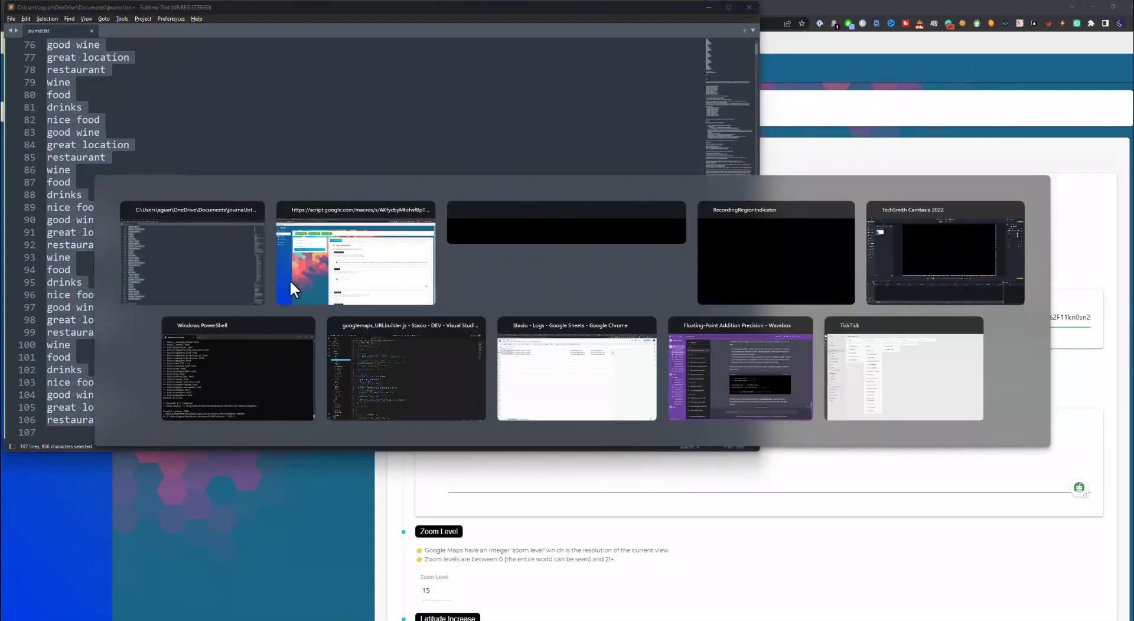
left_click(475, 444)
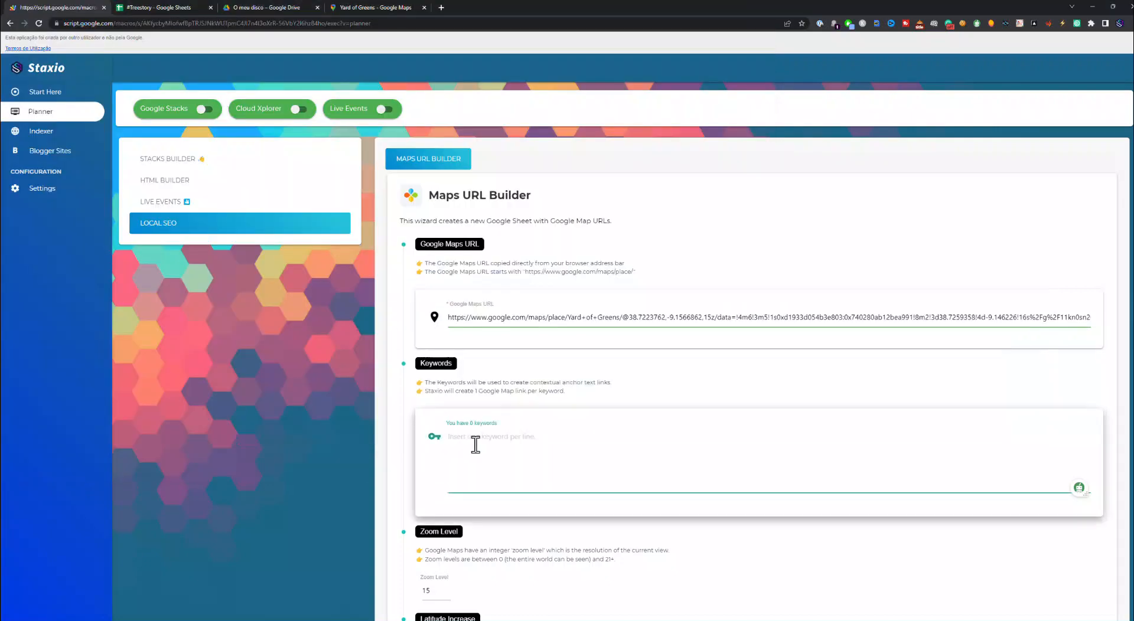
key("ctrl+v")
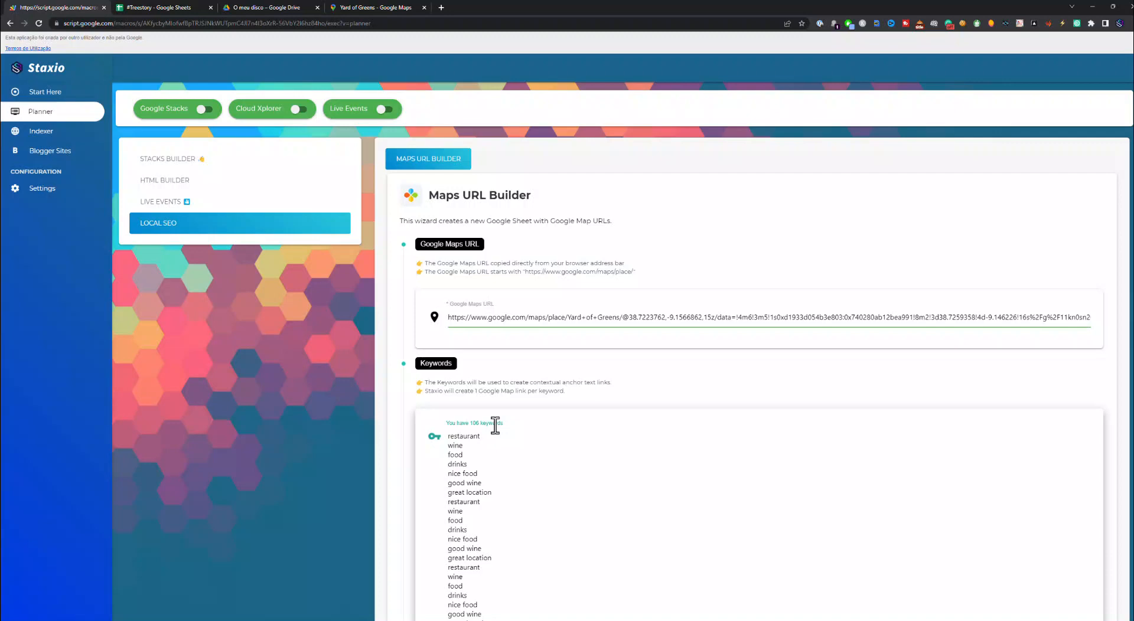
Review the pasted keywords and the zoom range note, and try adjusting the Zoom Level around 15
scroll(495, 424, "down", 4)
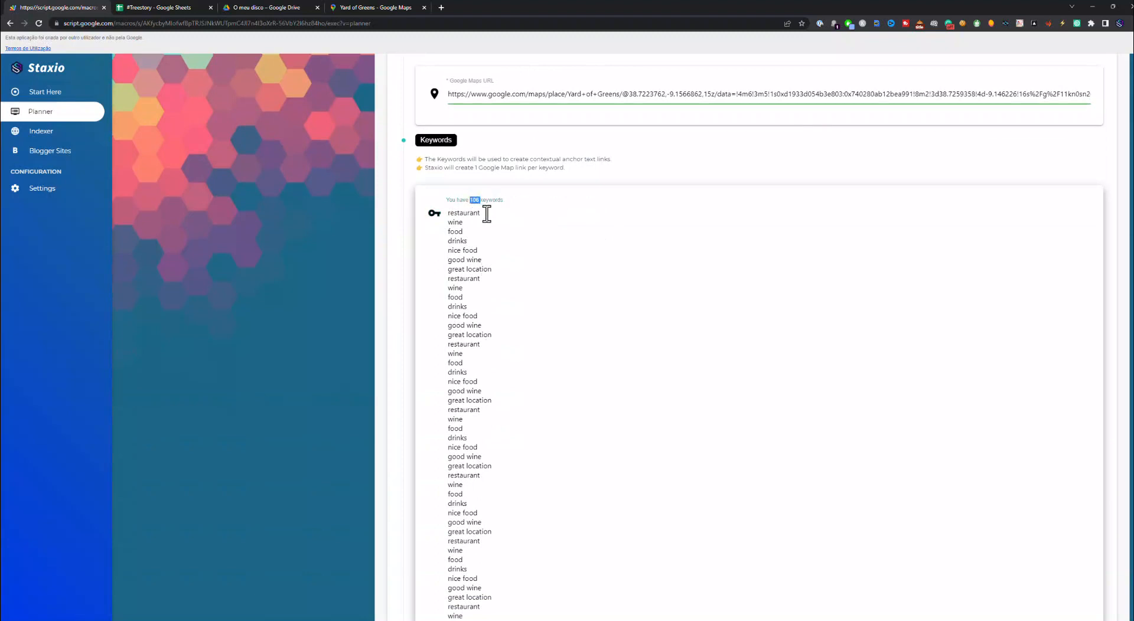
scroll(482, 232, "down", 1)
scroll(484, 232, "down", 3)
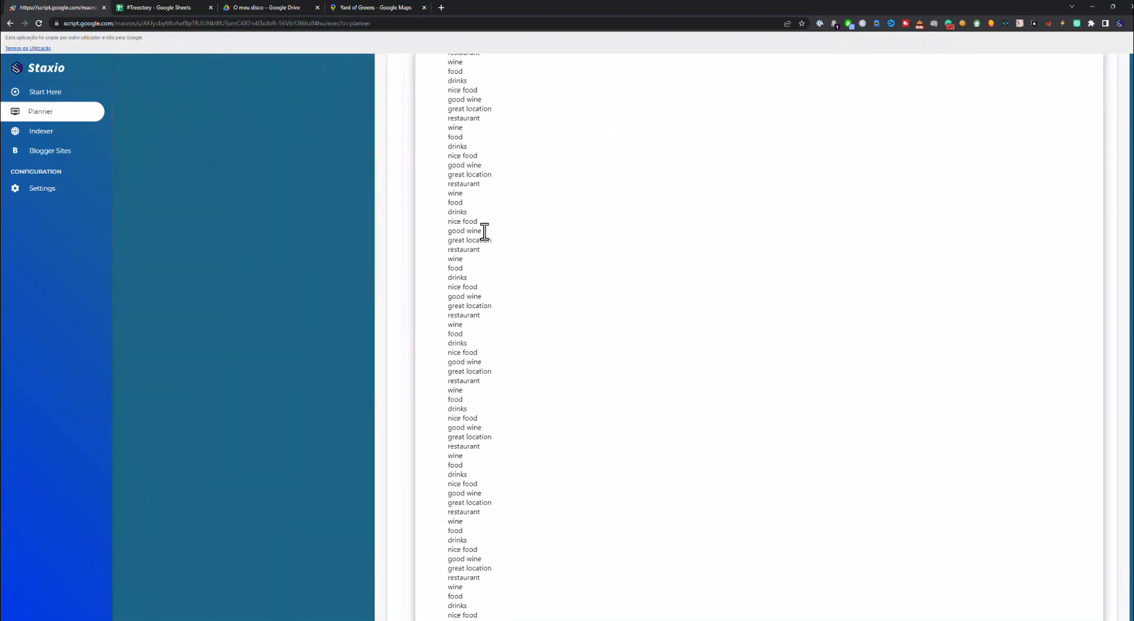
scroll(485, 231, "down", 6)
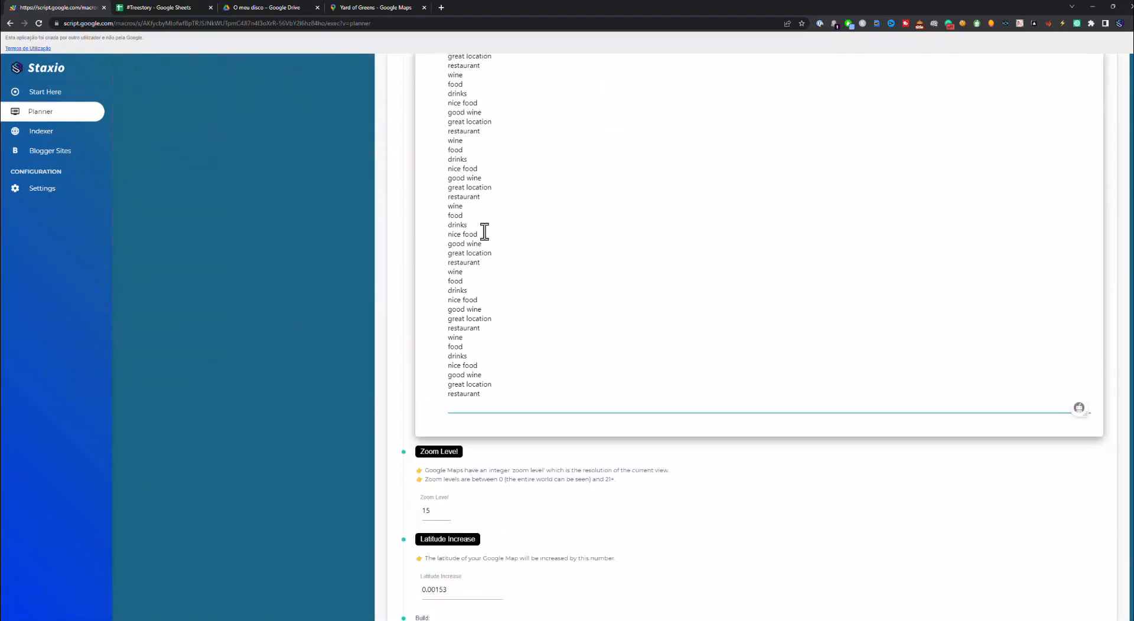
scroll(484, 232, "down", 2)
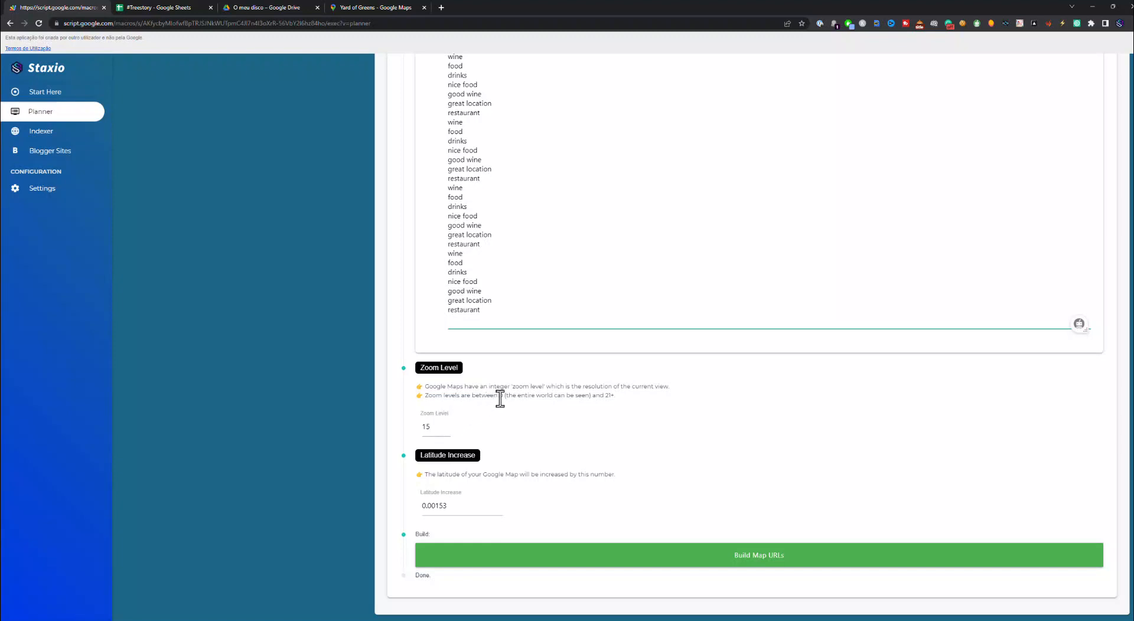
left_click_drag(617, 396, 424, 402)
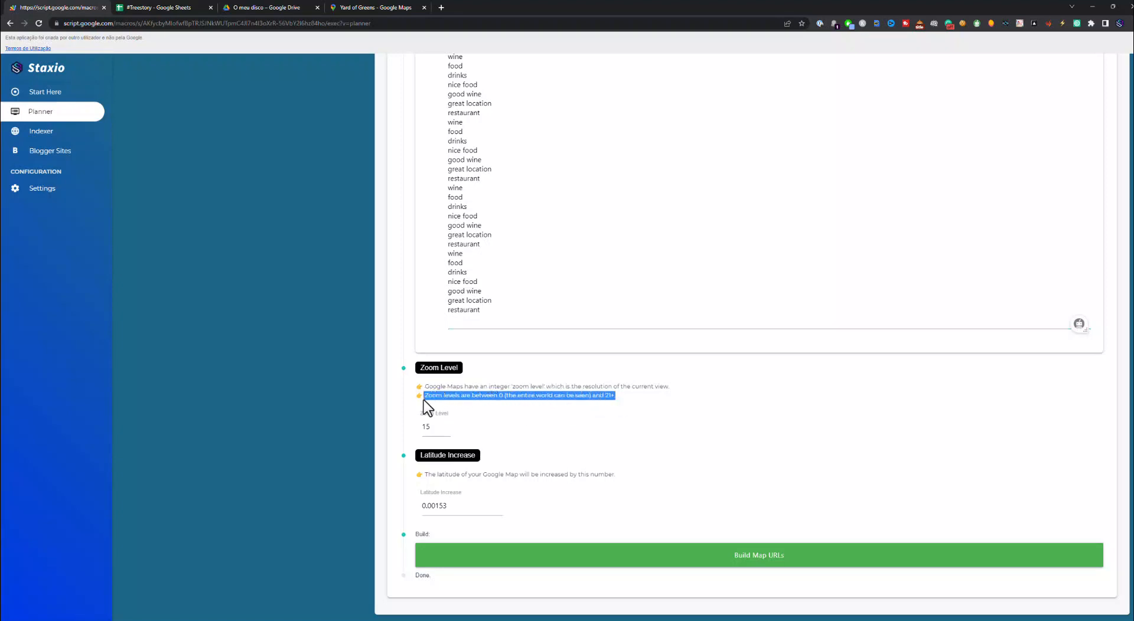
left_click(446, 424)
left_click(446, 424)
left_click(447, 429)
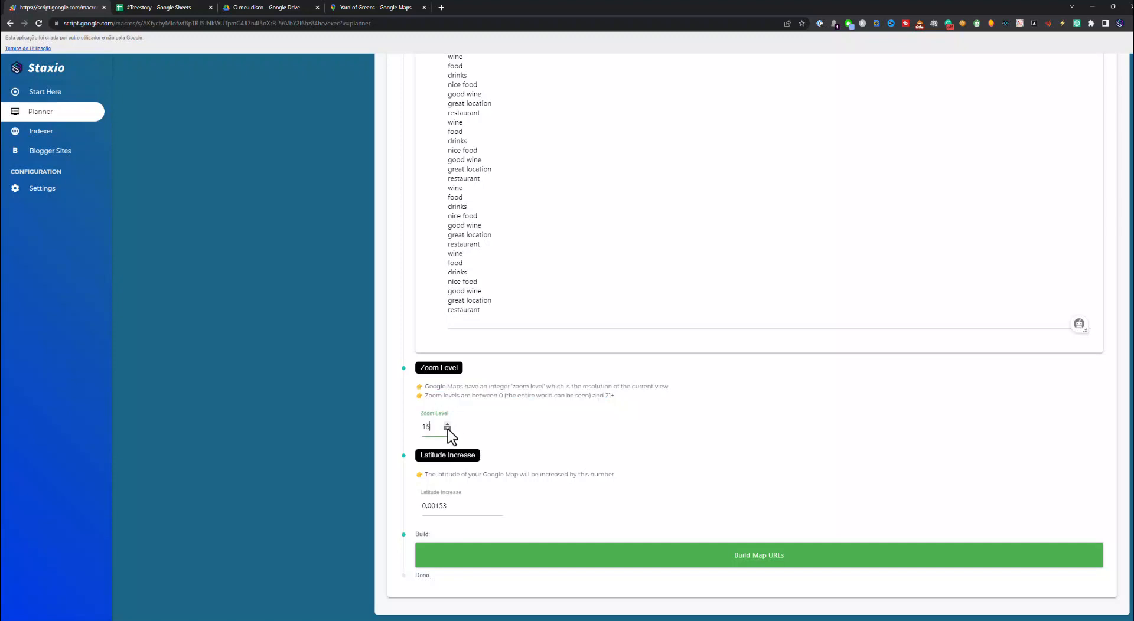
left_click(447, 428)
left_click(447, 429)
left_click(447, 428)
Go down column B of the #Treestory sheet to B7 to compare the latitudes in the successive map URLs
left_click(171, 11)
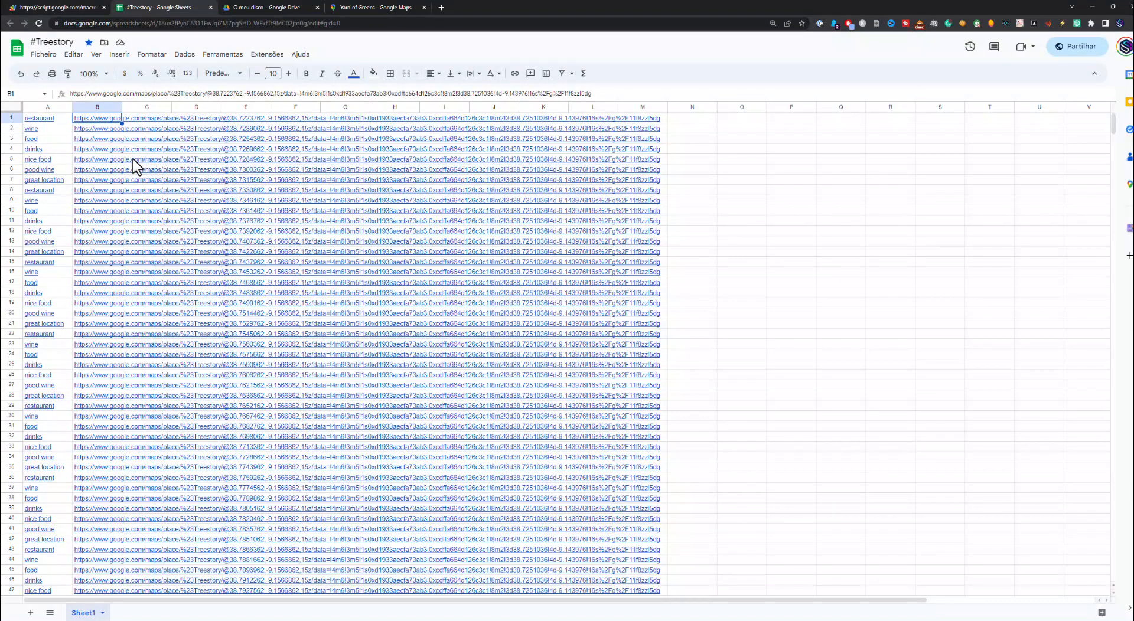
key("Down")
key("Down")
key("Down")
key("Down")
key("Down")
key("Down")
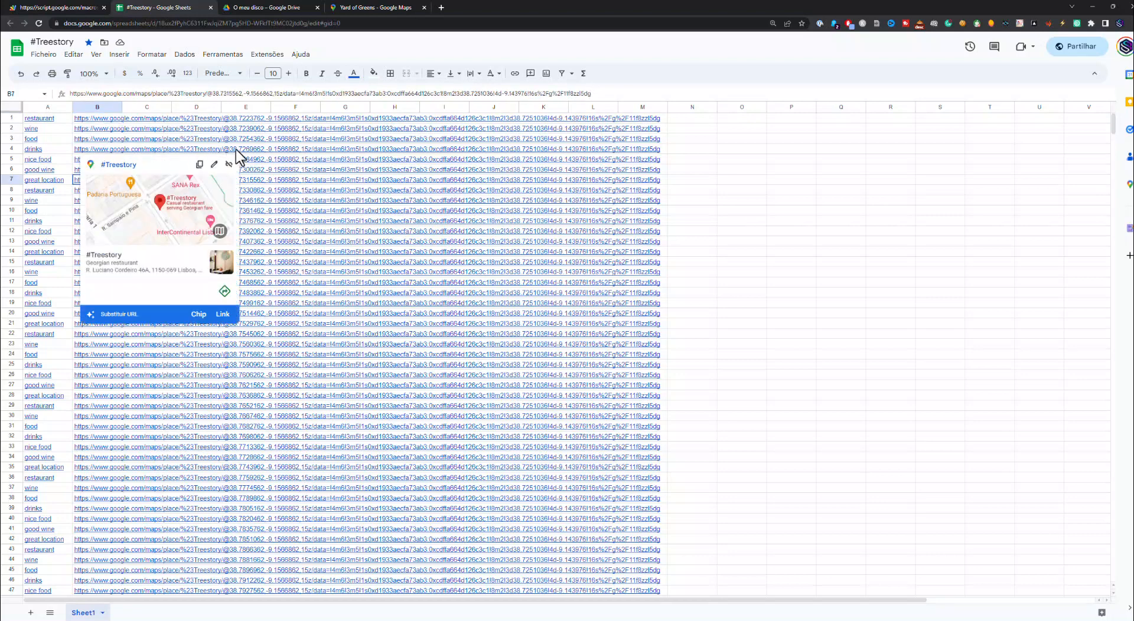
Examine the latitude part of the map URL in B4 of the #Treestory sheet, and return to Staxio's Maps URL Builder
left_click(108, 149)
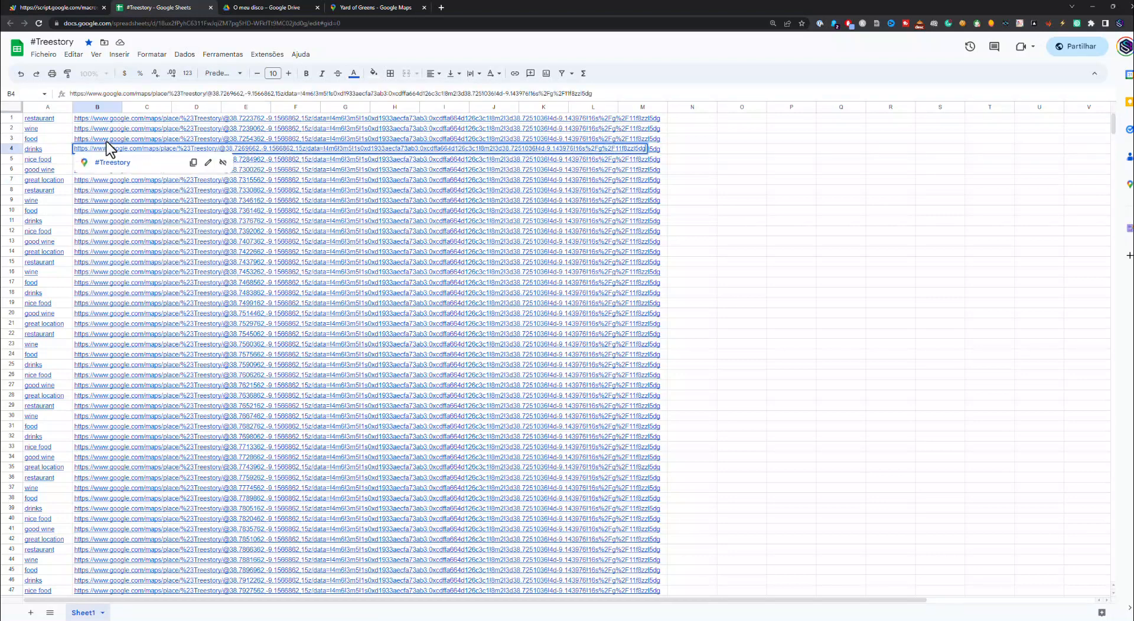
left_click_drag(208, 94, 242, 101)
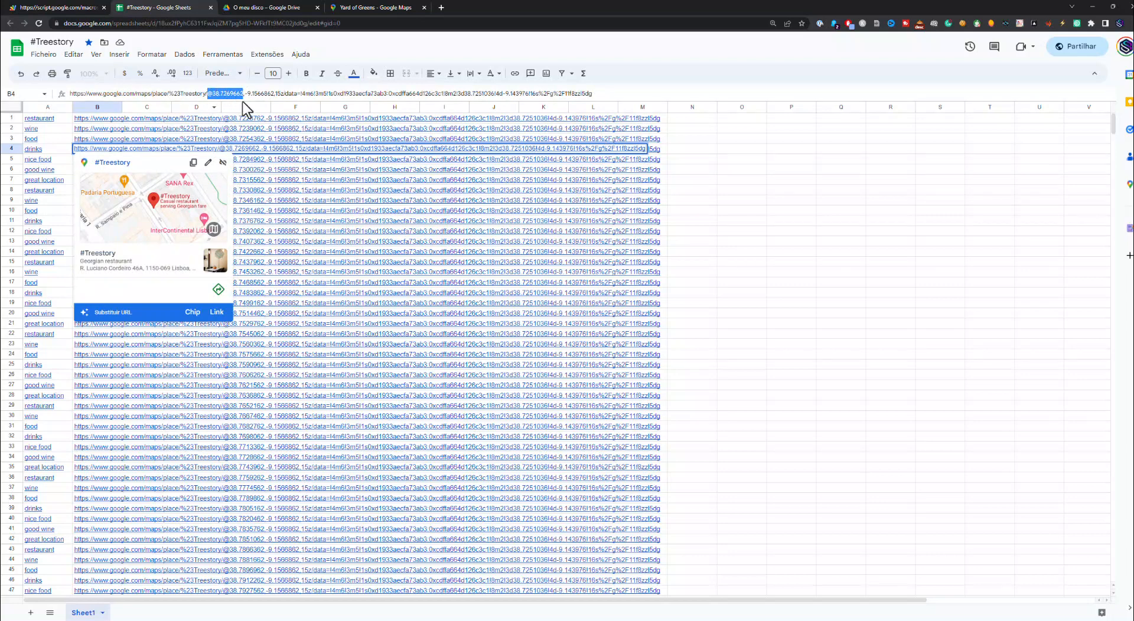
left_click(232, 135)
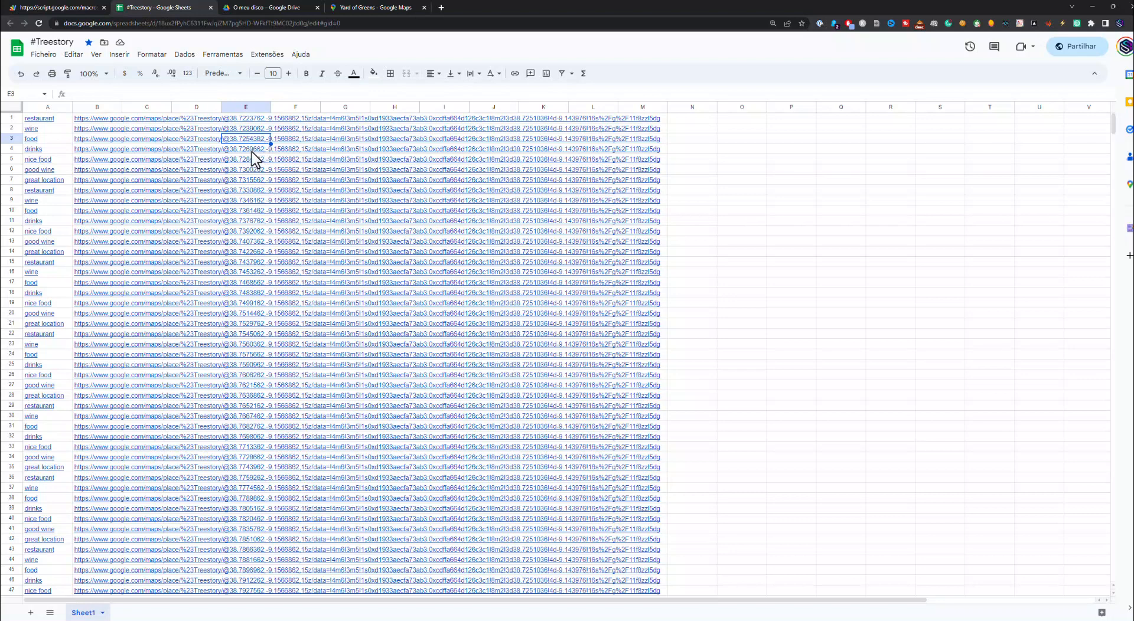
left_click(90, 8)
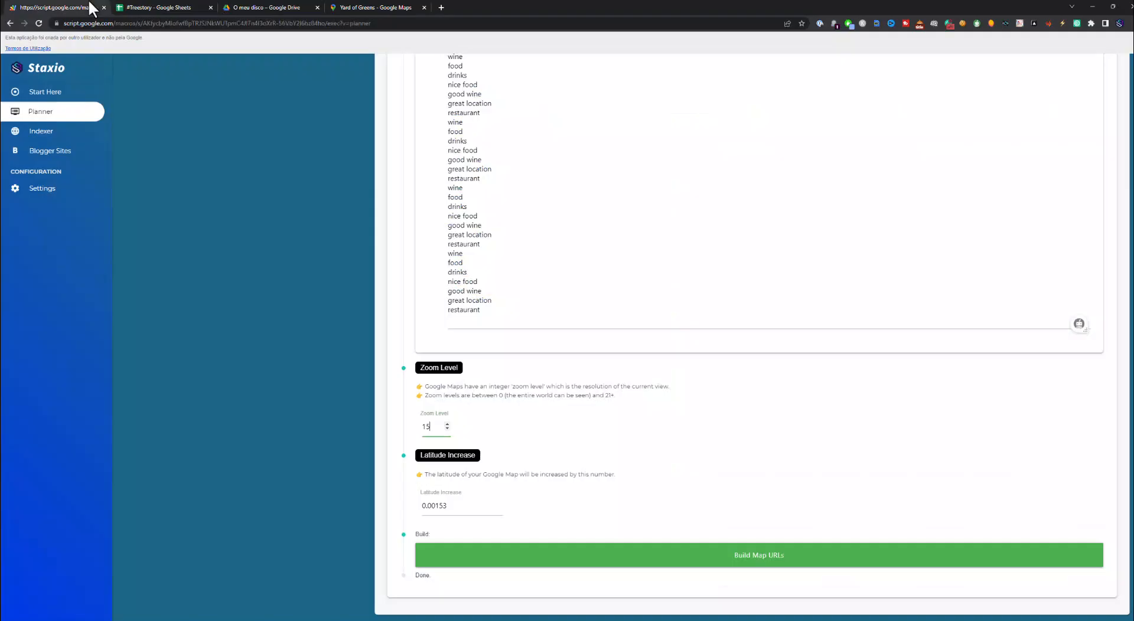
Try different digits in the Latitude Increase value of the Maps URL Builder
double_click(457, 505)
left_click(439, 507)
key("shift+Left")
type("5")
key("shift+Left")
type("9")
key("BackSpace")
type("1")
key("Left")
key("BackSpace")
type("0")
key("Tab")
Build the map URLs from the reviewed Yard of Greens form and check the keyword count
scroll(456, 505, "up", 17)
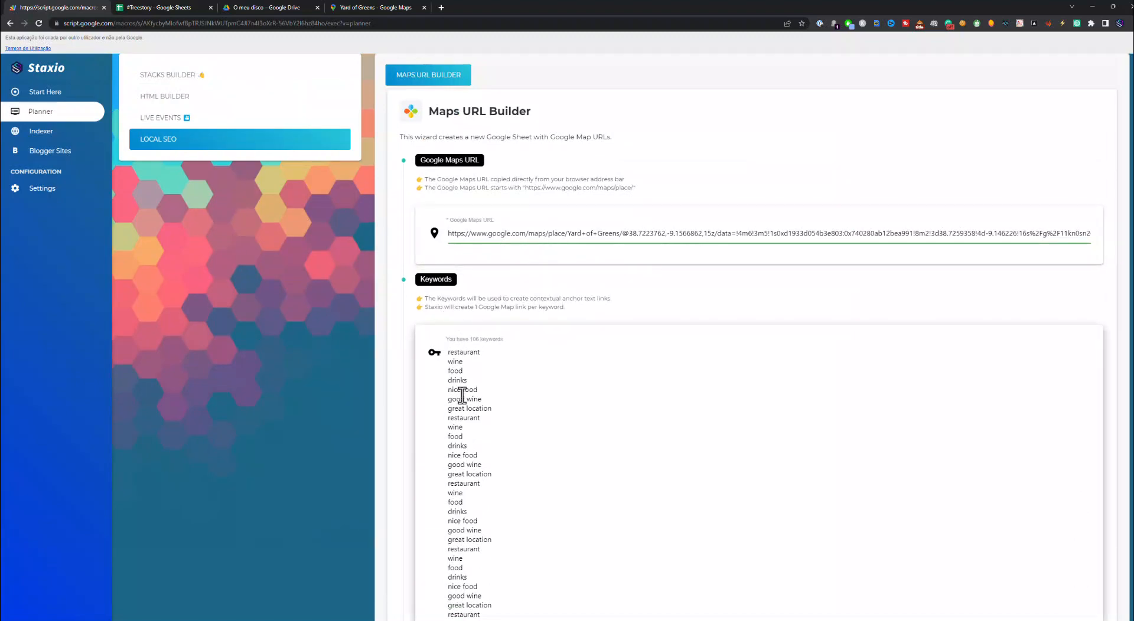
scroll(463, 388, "down", 6)
scroll(461, 396, "down", 5)
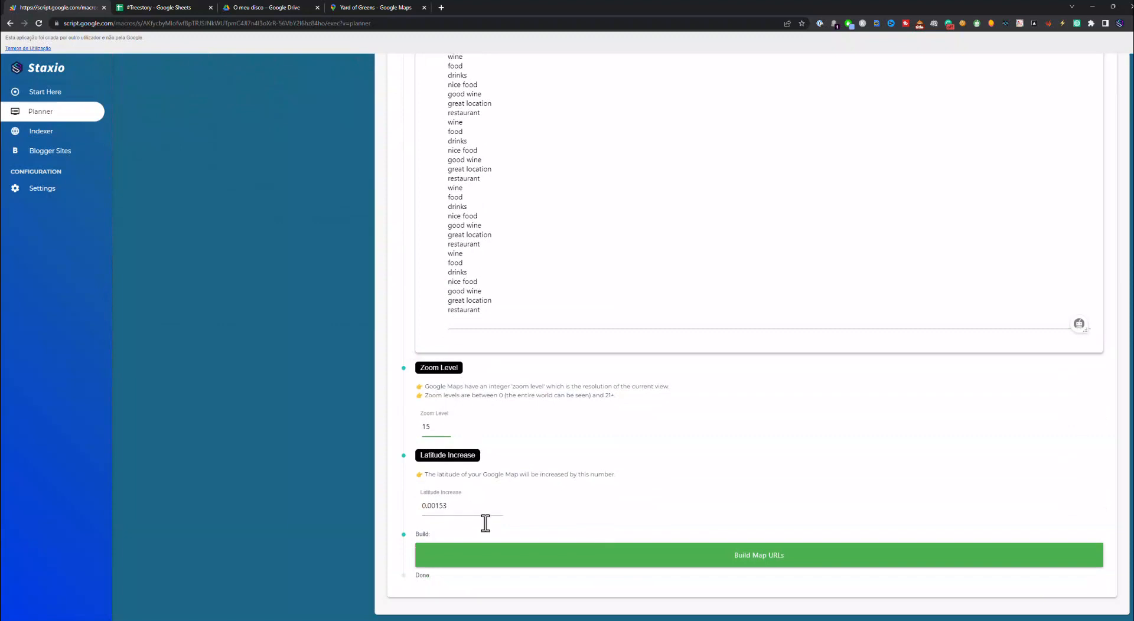
left_click(509, 562)
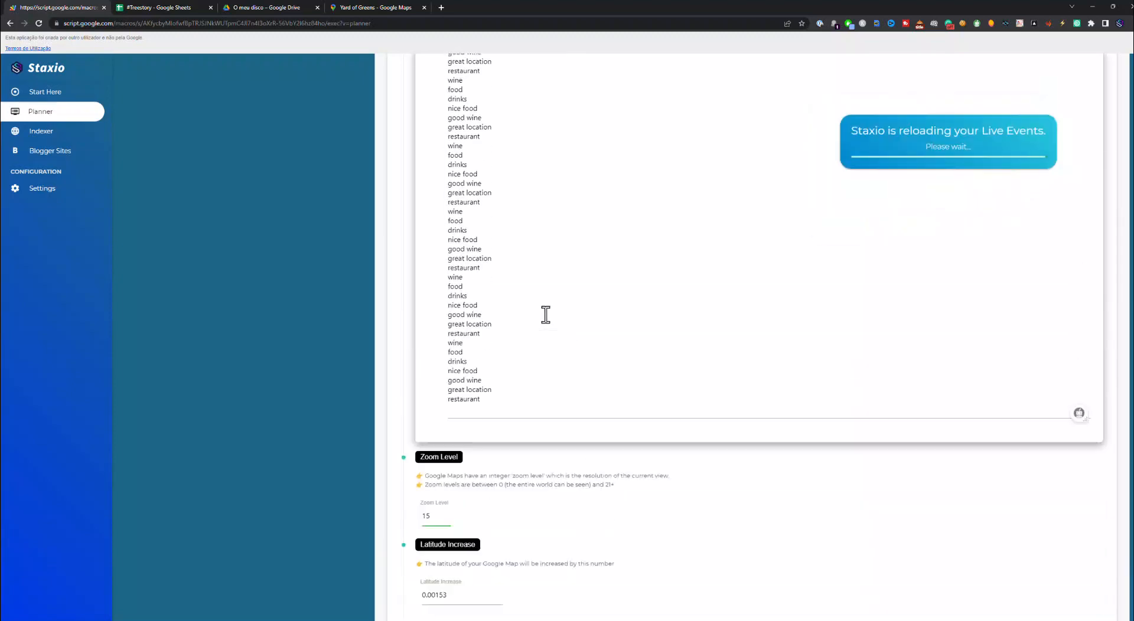
scroll(545, 315, "up", 3)
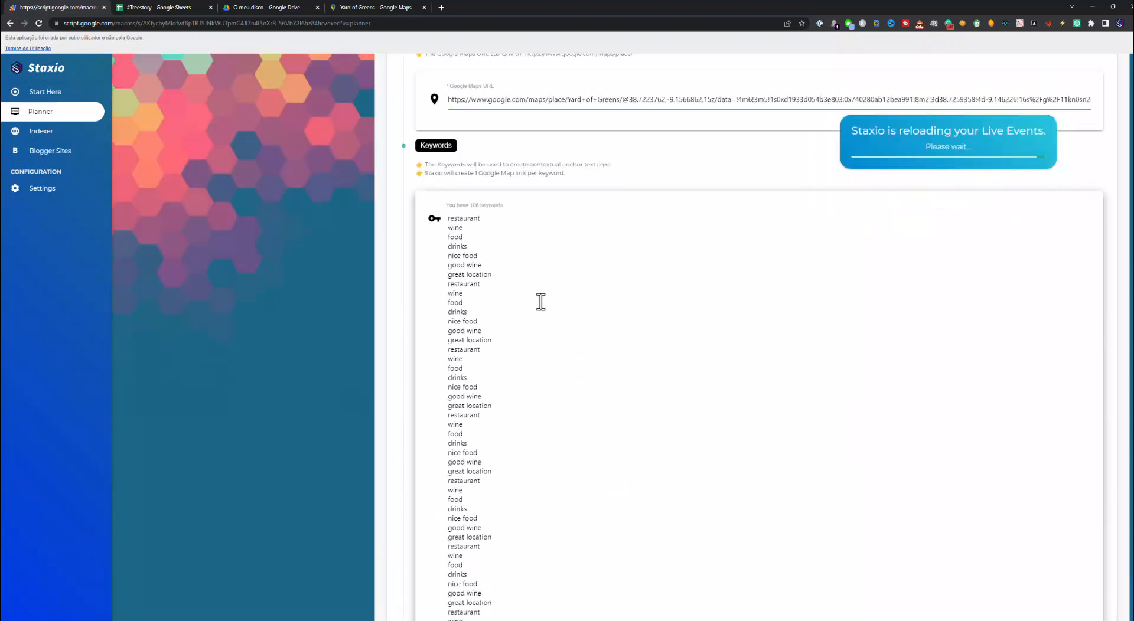
double_click(474, 205)
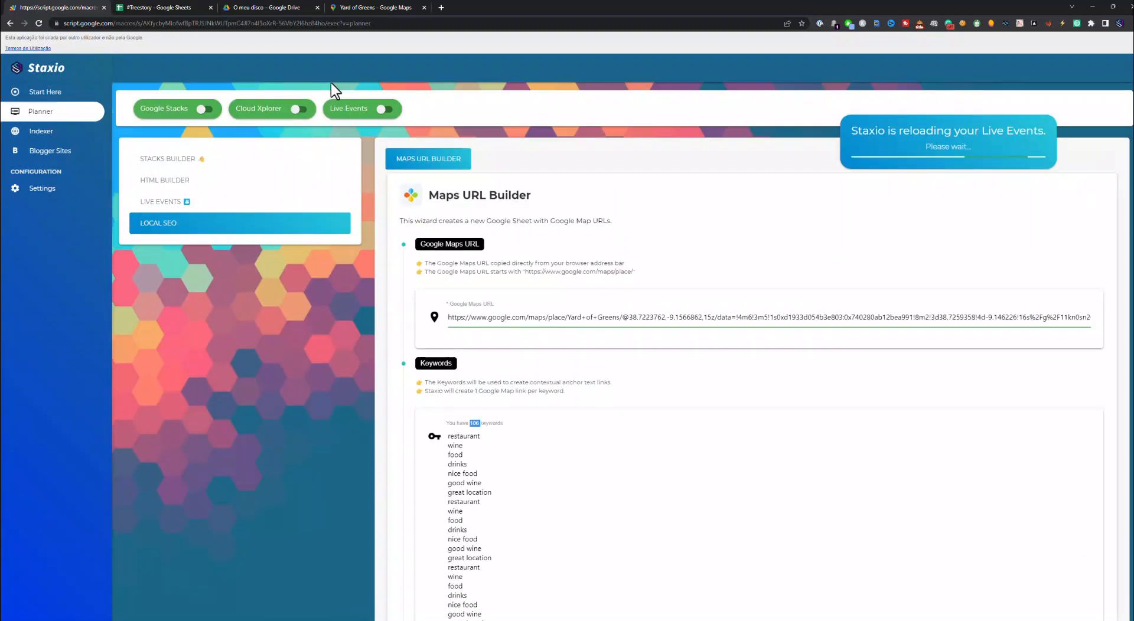
Switch to Google Drive, reload My Drive and check the sharing settings of the Yard of Greens folder
left_click(265, 8)
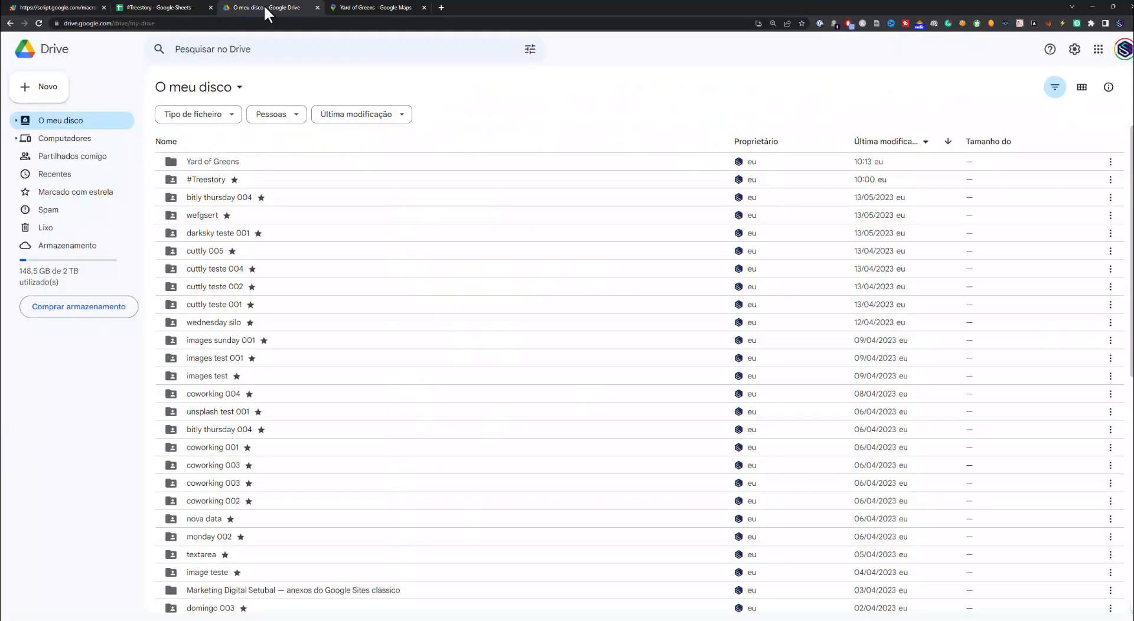
left_click(249, 165)
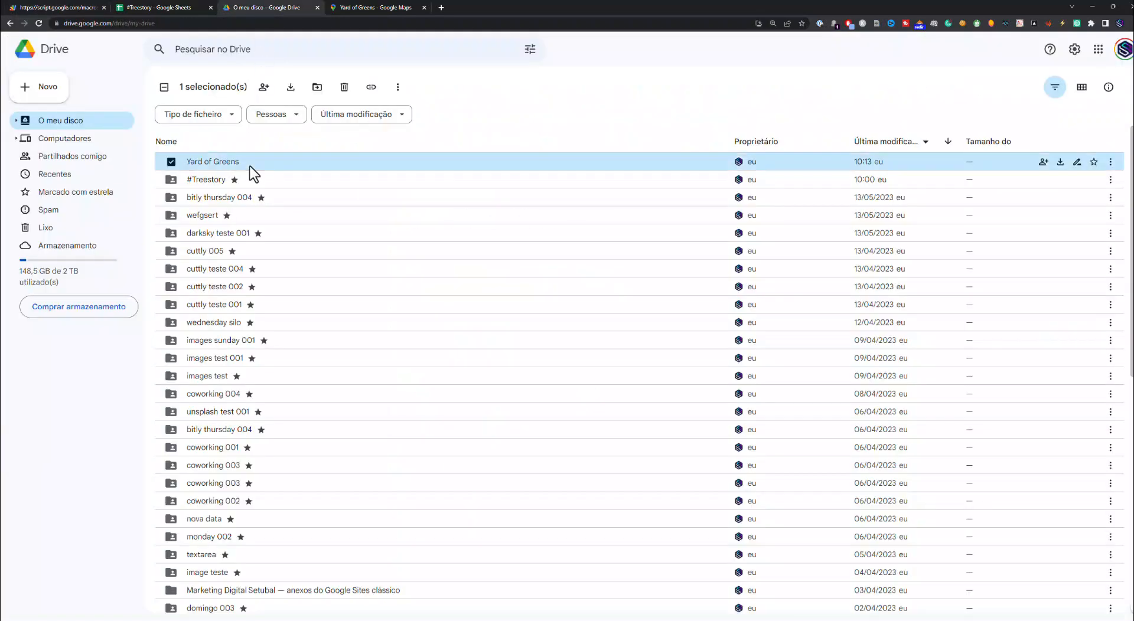
key("F5")
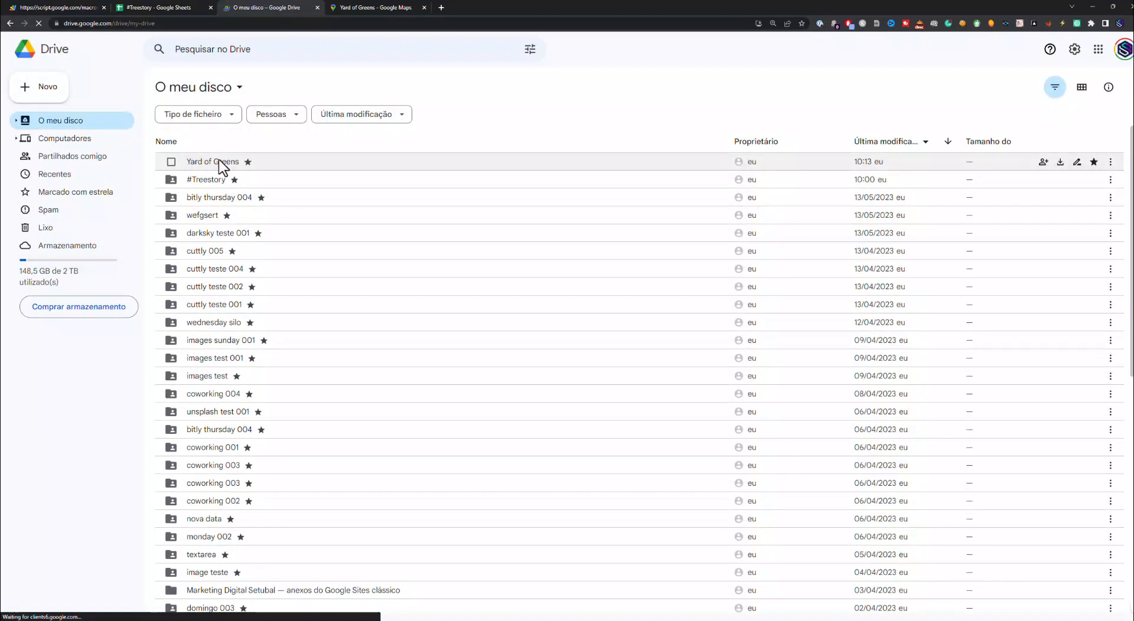
left_click(324, 169)
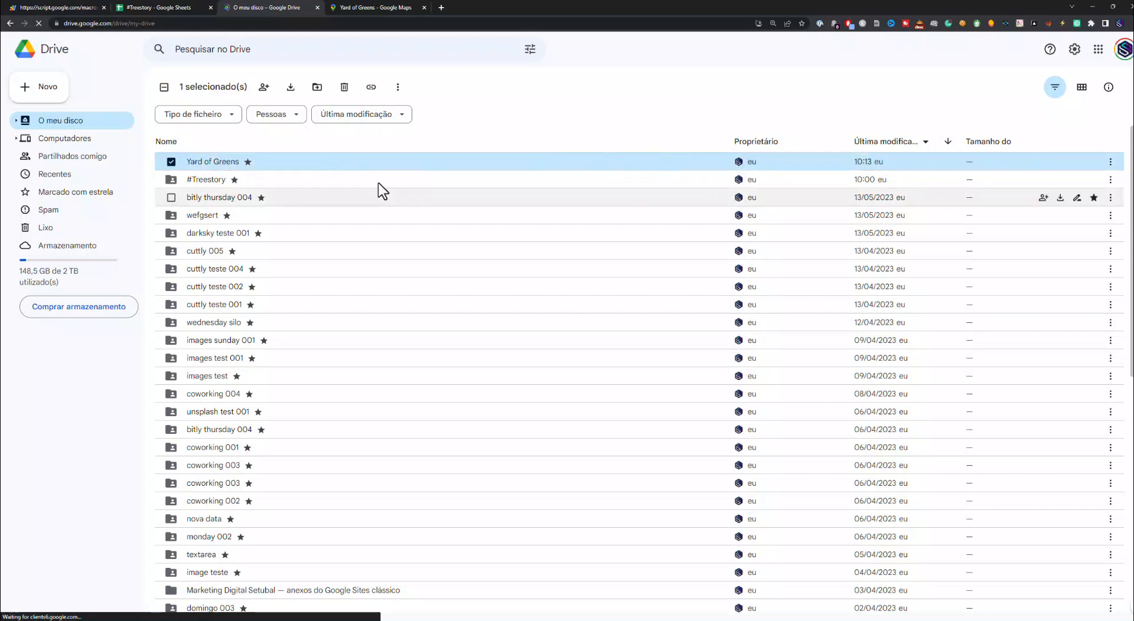
left_click(264, 88)
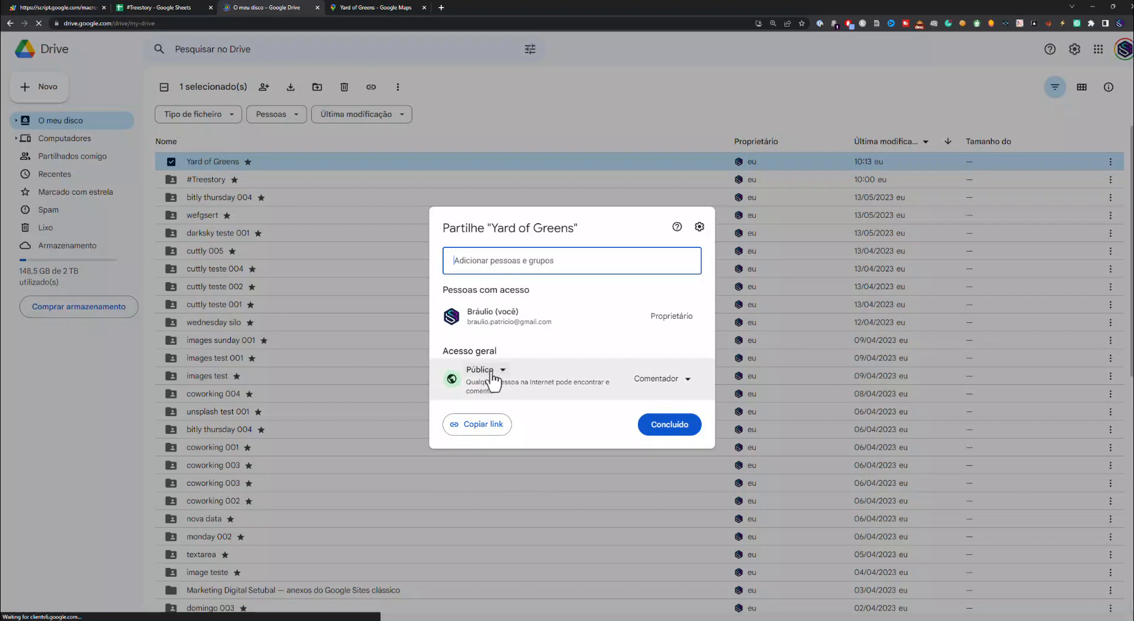
key("Escape")
Open the Yard of Greens sheet from its Drive folder and check the file's sharing settings
double_click(214, 161)
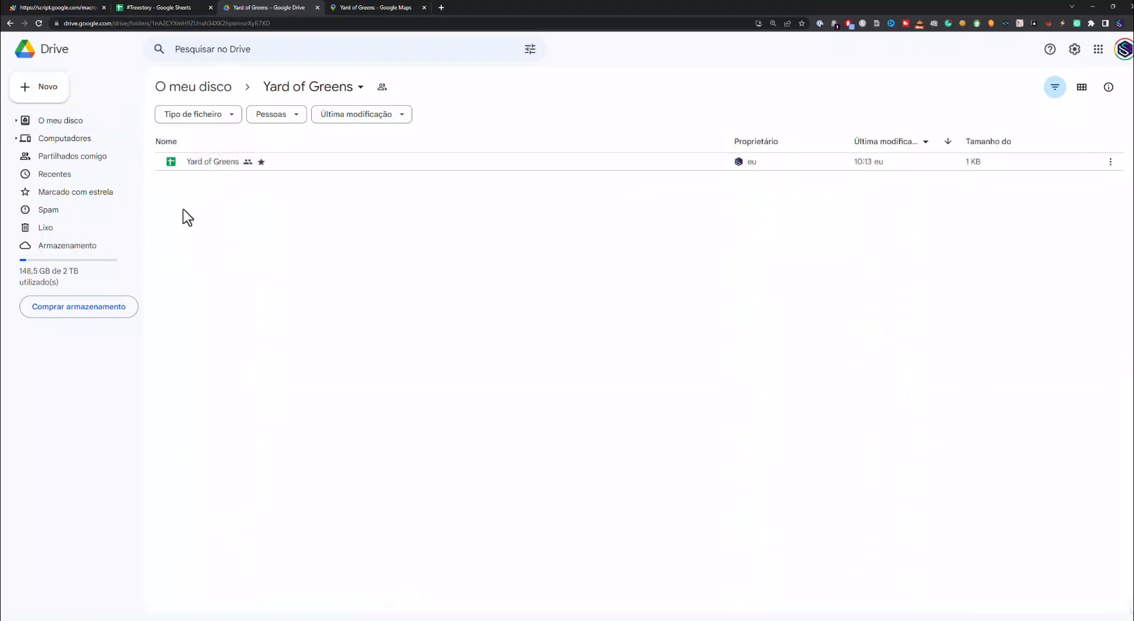
double_click(210, 162)
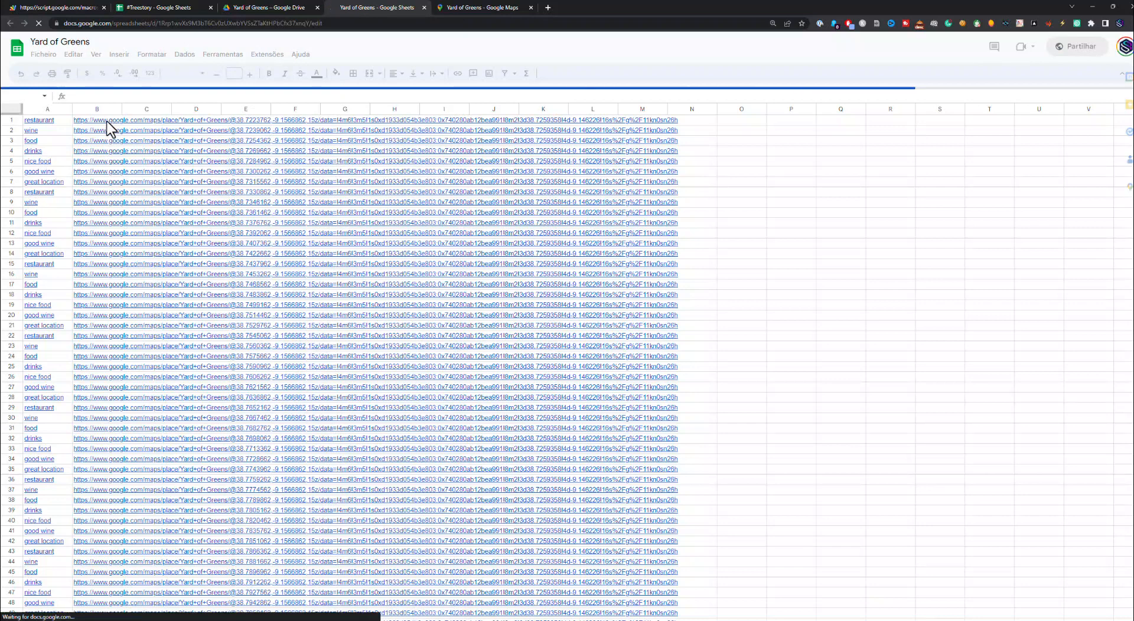
left_click(293, 7)
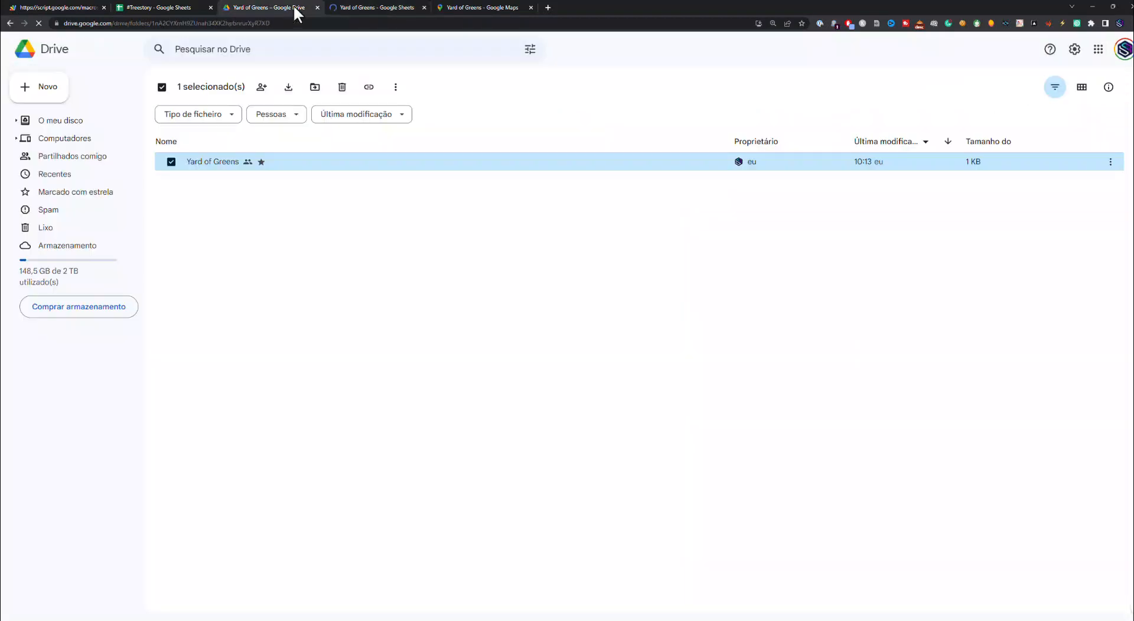
left_click(261, 88)
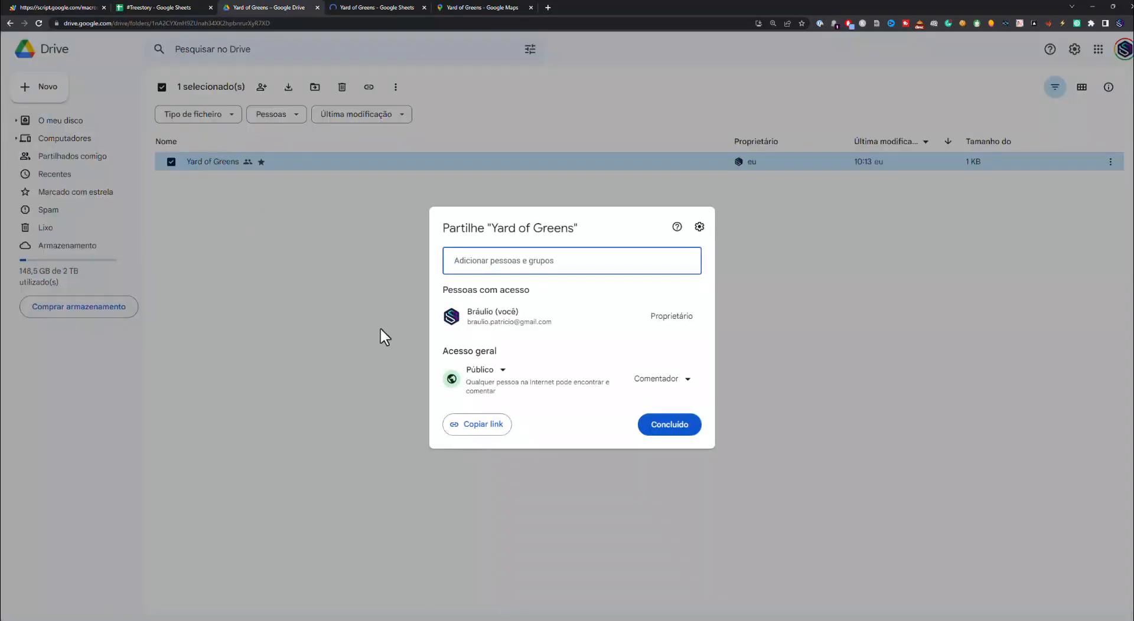
left_click(370, 222)
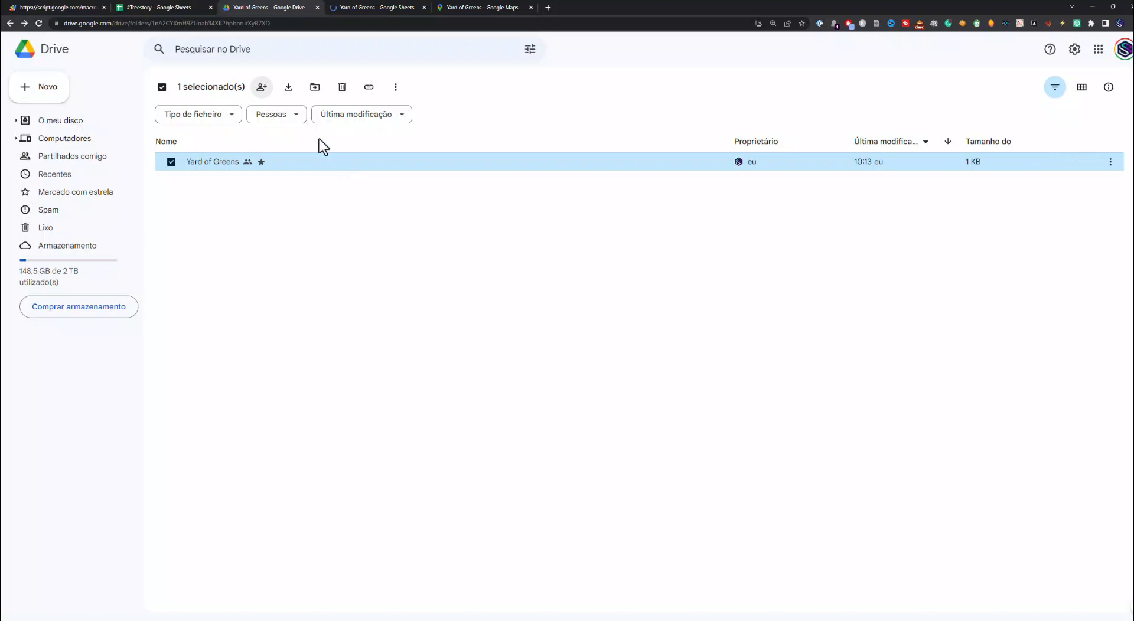
Check the Yard of Greens sheet's publish-to-web status and settings
left_click(347, 8)
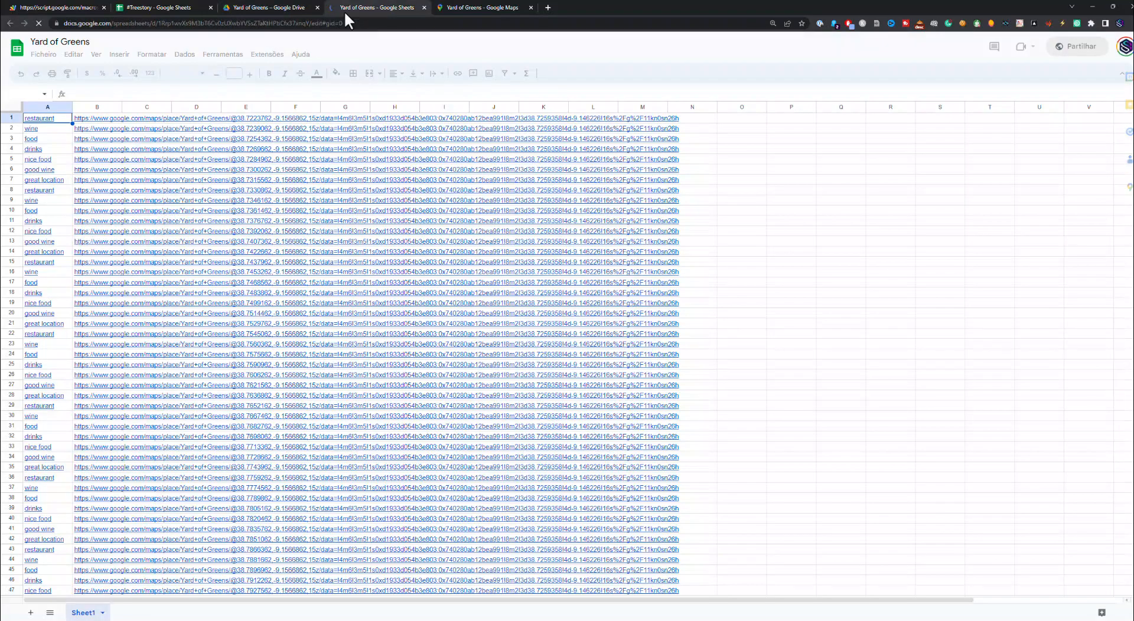
left_click(42, 55)
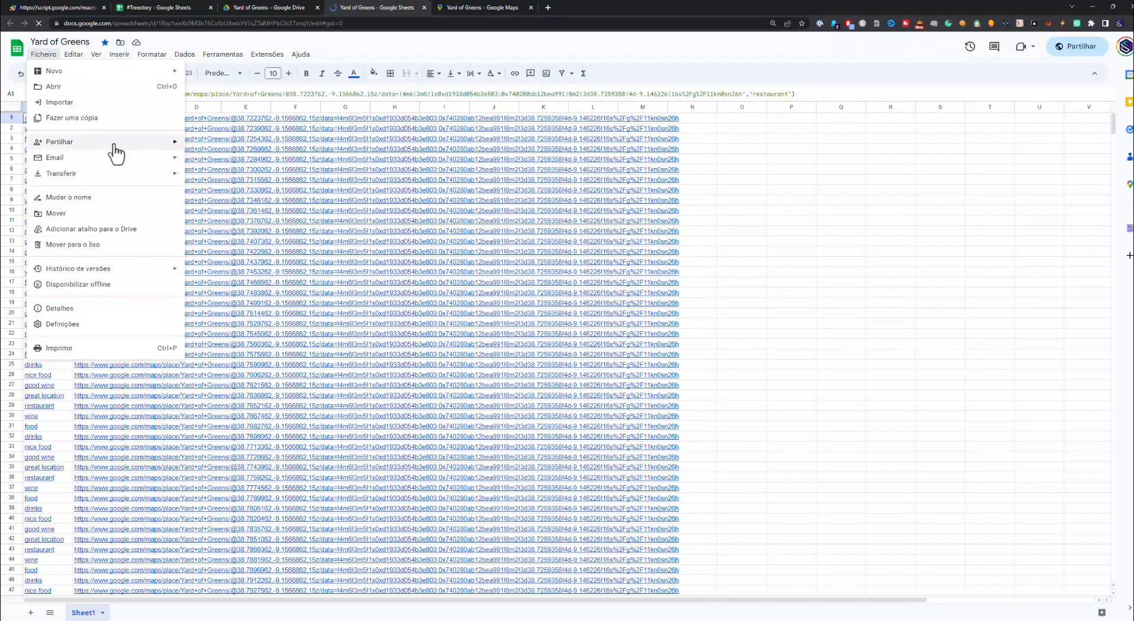
mouse_move(116, 154)
left_click(216, 163)
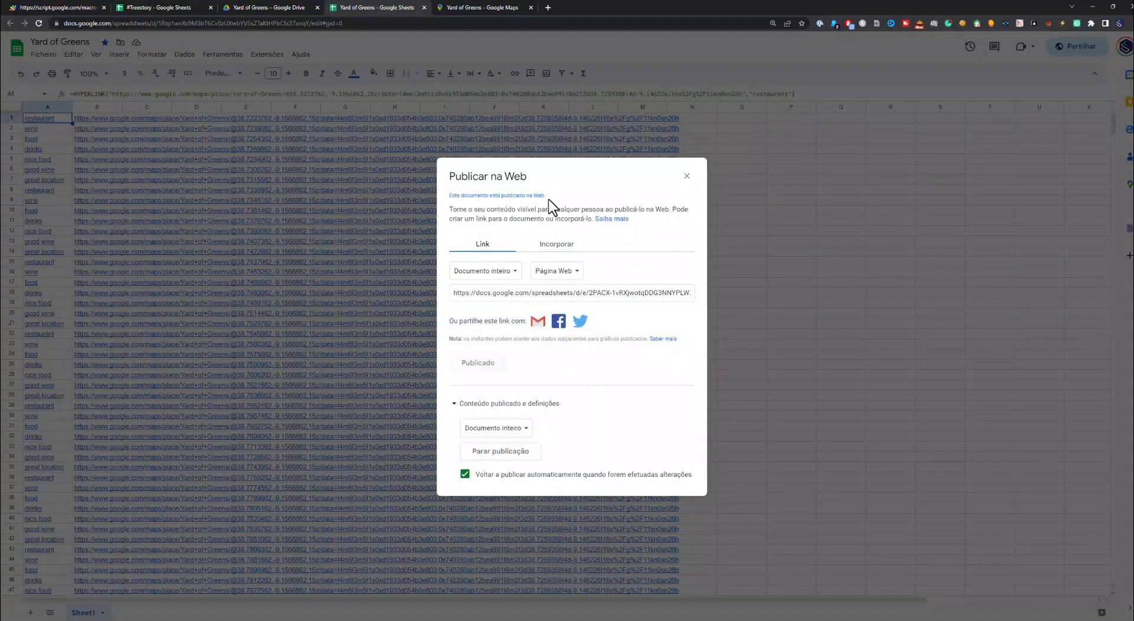
left_click_drag(544, 196, 471, 196)
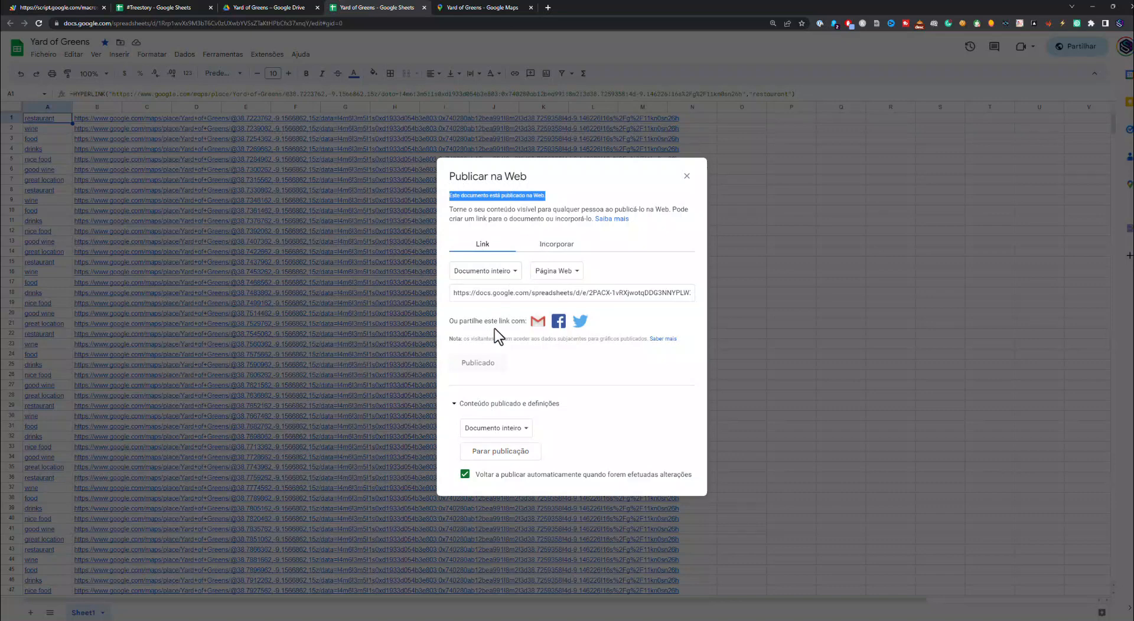
left_click(687, 178)
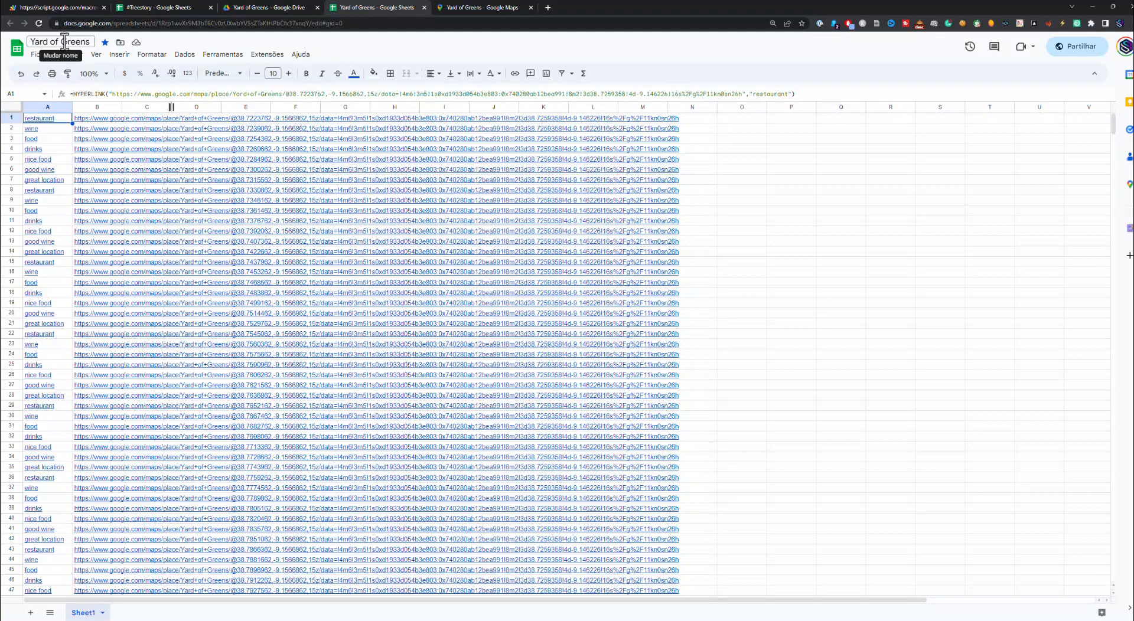
Clear the file selection in the Yard of Greens Drive folder and switch back to Staxio's Maps URL Builder
left_click(285, 6)
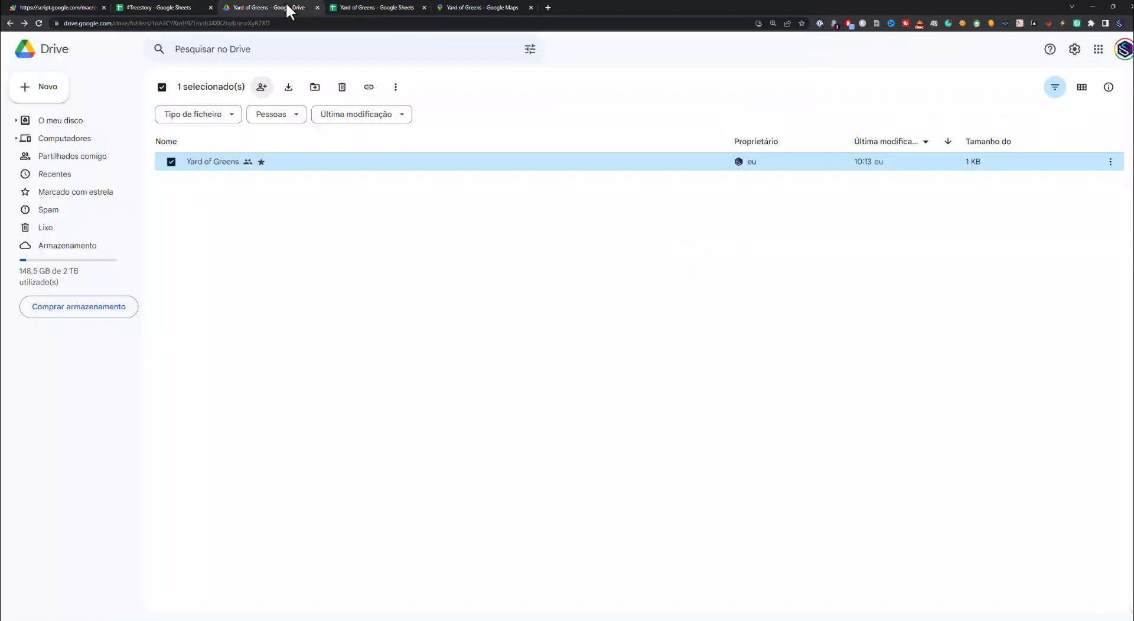
left_click(171, 162)
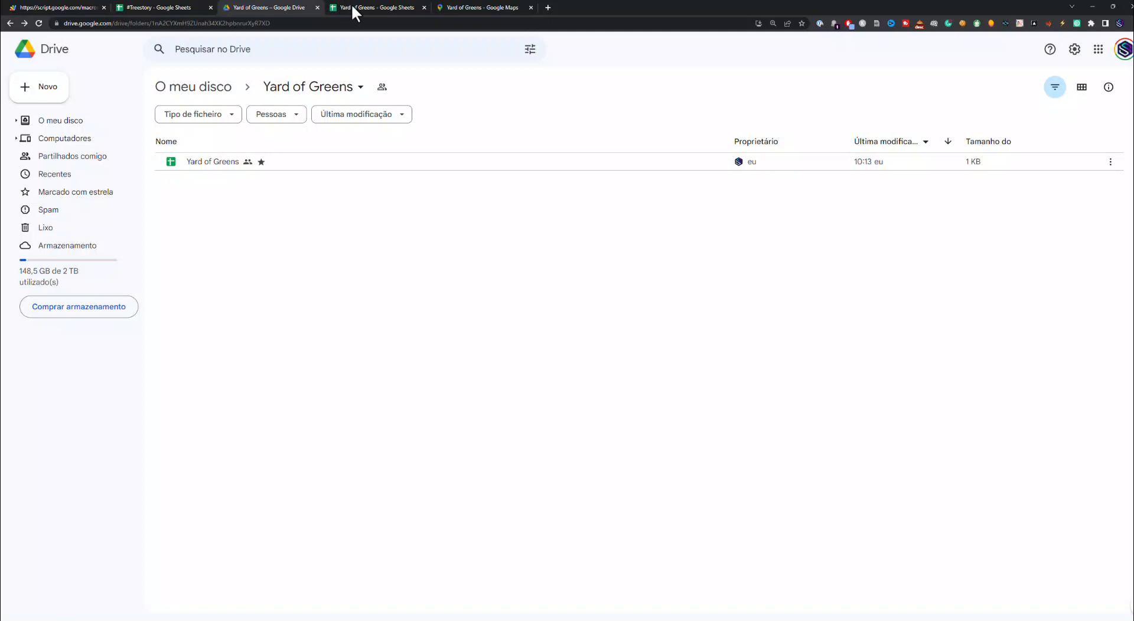
mouse_move(352, 3)
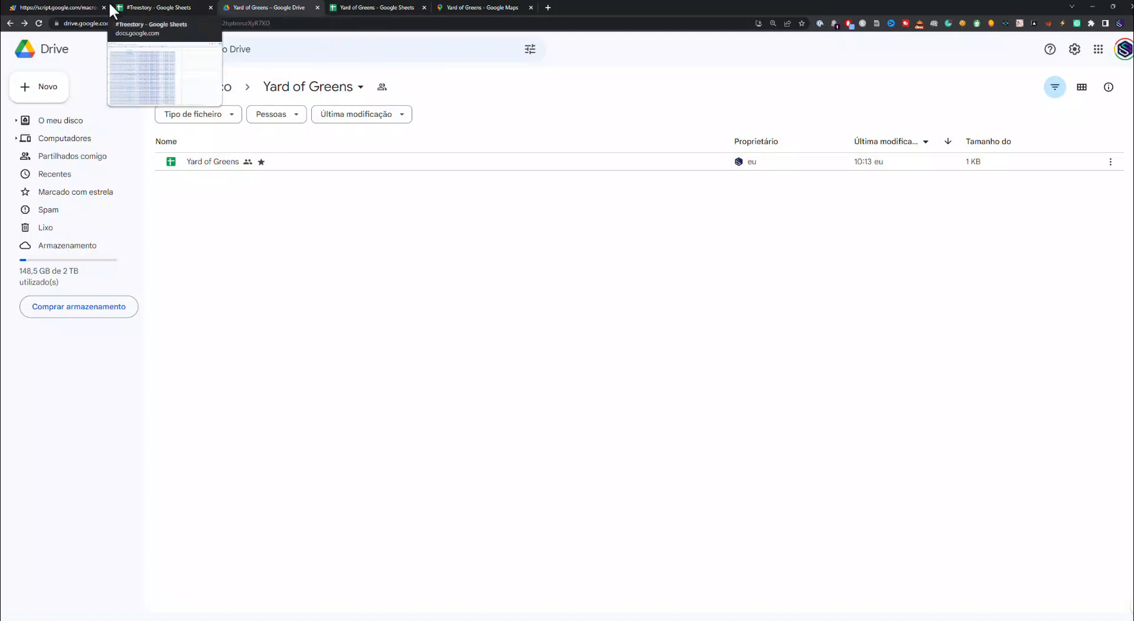
left_click(67, 6)
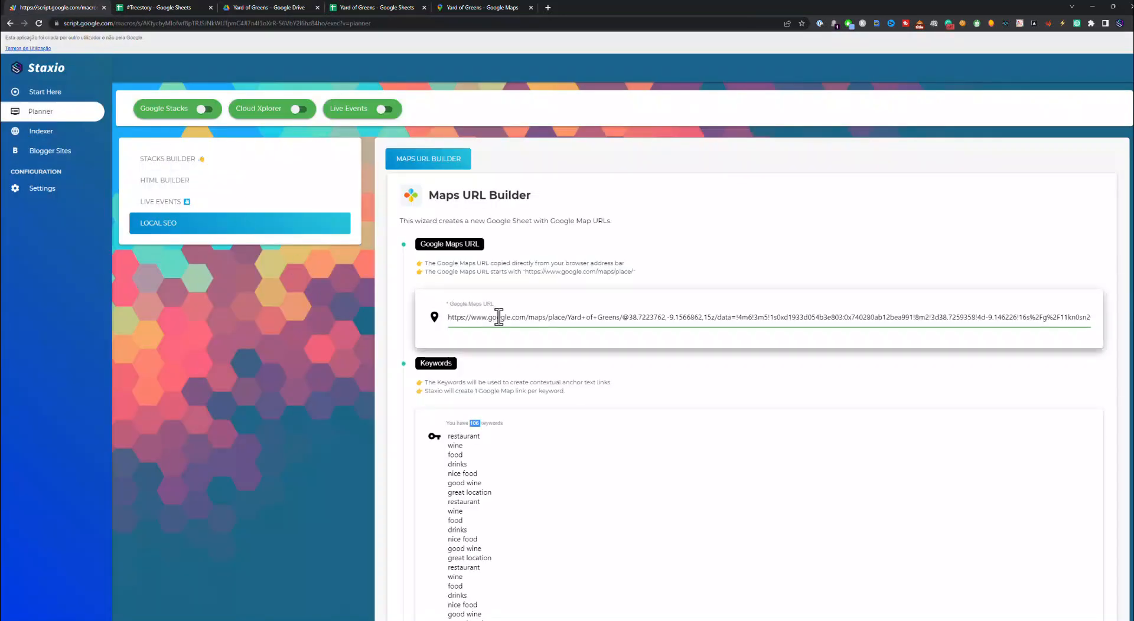